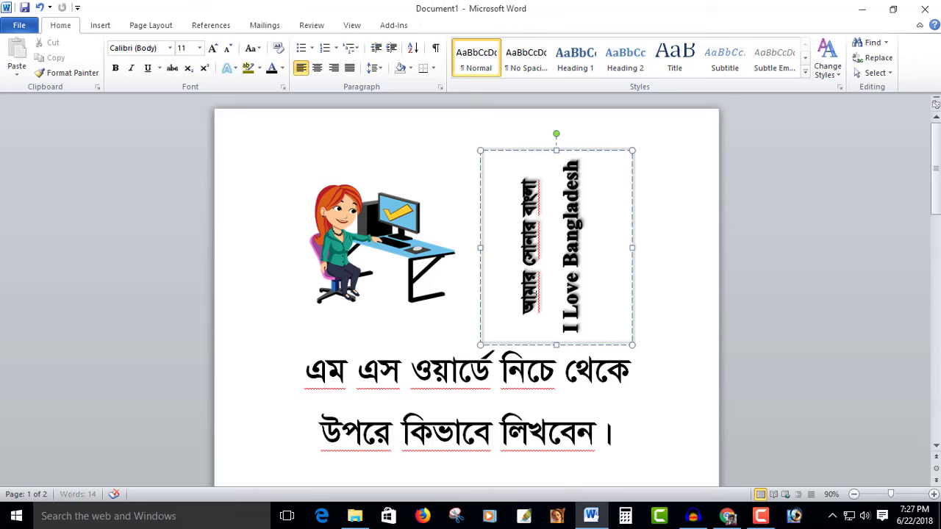
Step: Check the Bengali and 'I Love Bangladesh' lines, then rotate the text box a few degrees
{"action": "left_click_drag", "start_coordinate": [534, 326], "coordinate": [537, 228]}
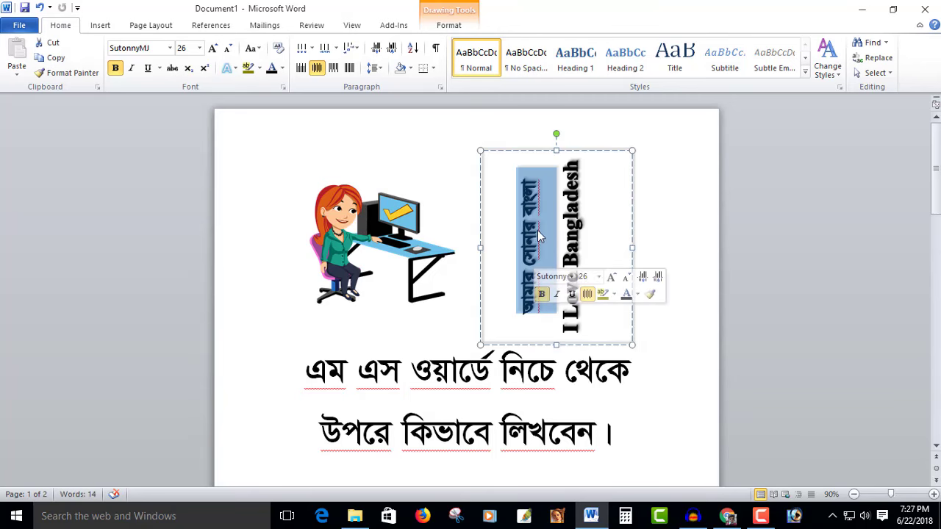
{"action": "left_click", "coordinate": [531, 196]}
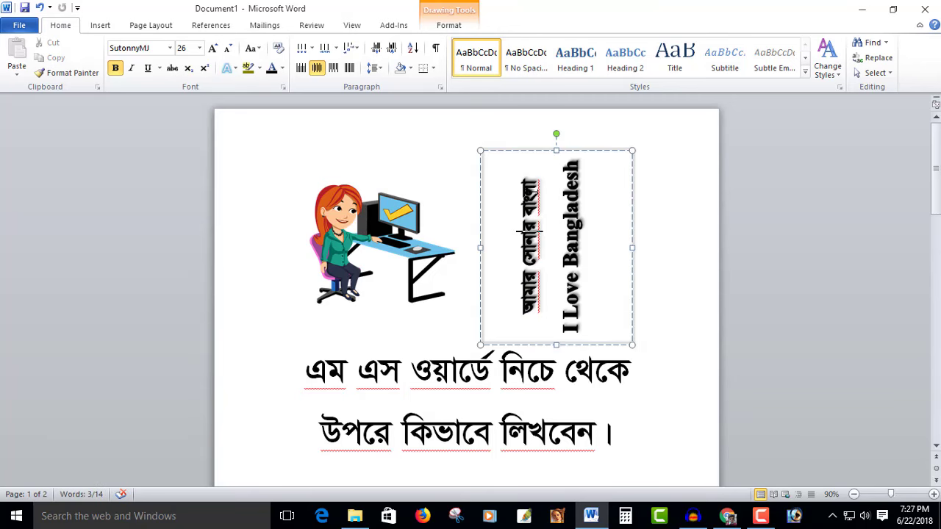
{"action": "left_click_drag", "start_coordinate": [581, 162], "coordinate": [581, 351]}
{"action": "left_click", "coordinate": [573, 285]}
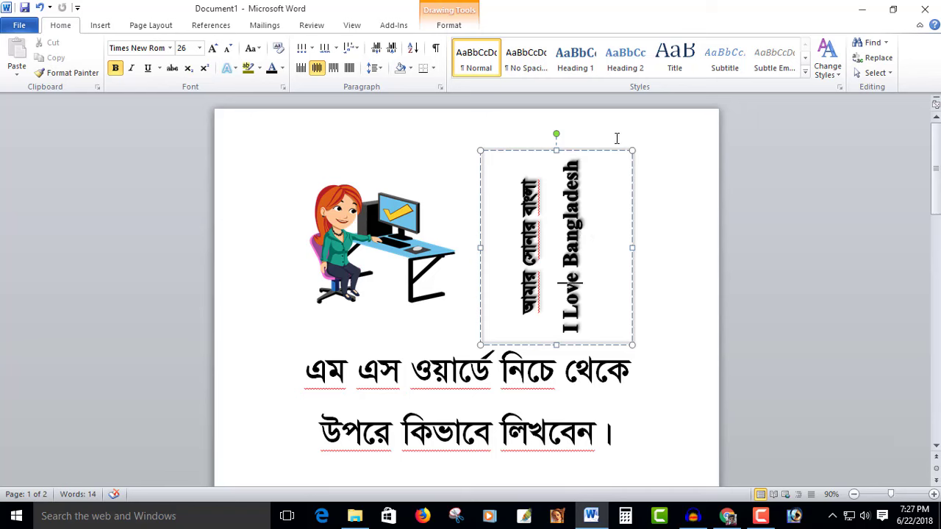
{"action": "mouse_move", "coordinate": [557, 133]}
{"action": "left_mouse_down"}
{"action": "mouse_move", "coordinate": [597, 145]}
{"action": "mouse_move", "coordinate": [550, 133]}
{"action": "left_mouse_up"}
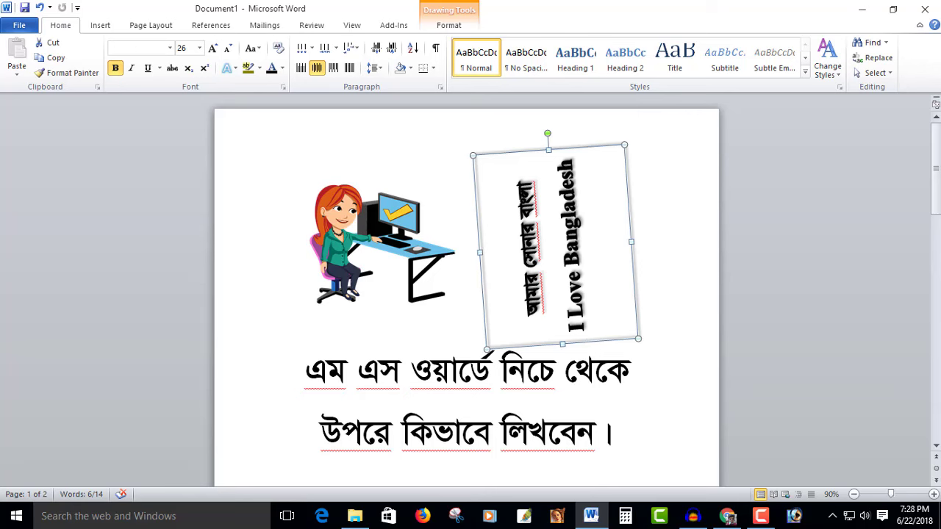
Step: Launch Microsoft Word 2010 from the Start menu's app list to get blank Document2
{"action": "left_click", "coordinate": [16, 516]}
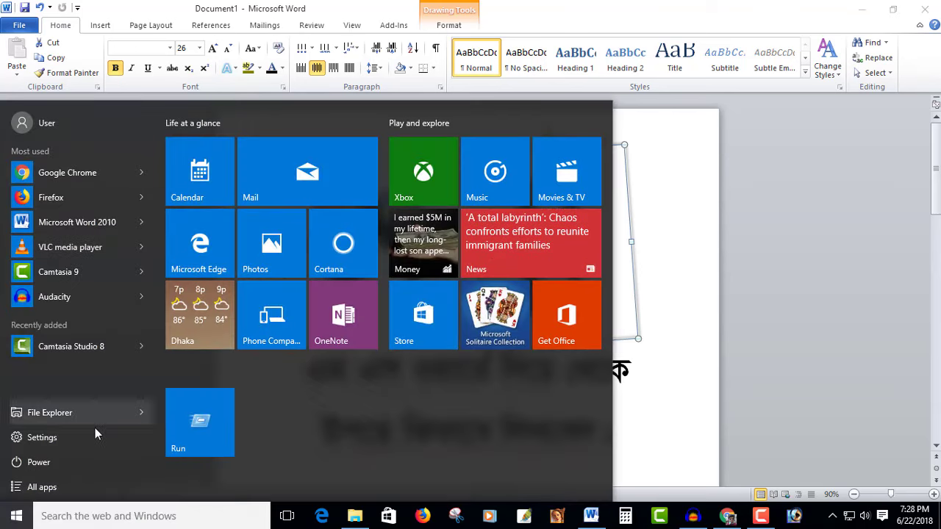
{"action": "left_click", "coordinate": [52, 486]}
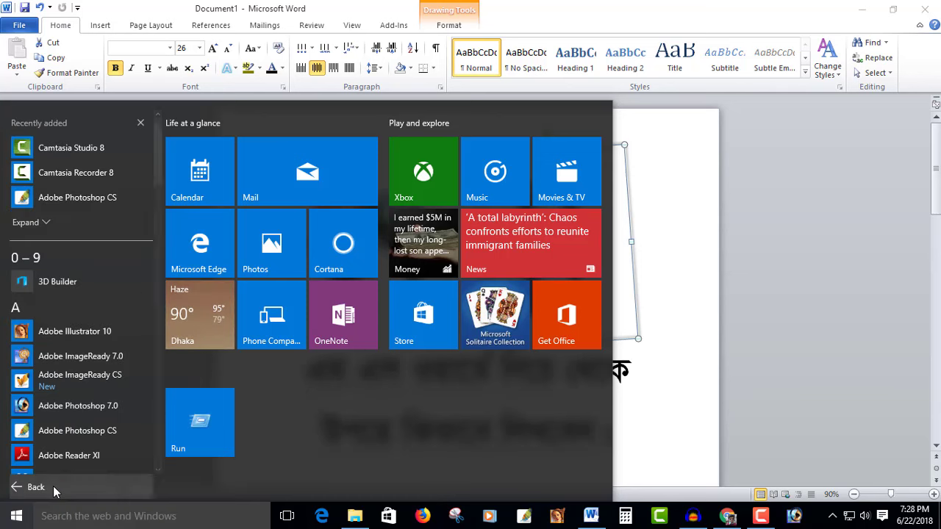
{"action": "scroll", "coordinate": [102, 368], "scroll_direction": "down", "scroll_amount": 15}
{"action": "scroll", "coordinate": [102, 368], "scroll_direction": "down", "scroll_amount": 3}
{"action": "left_click", "coordinate": [102, 368]}
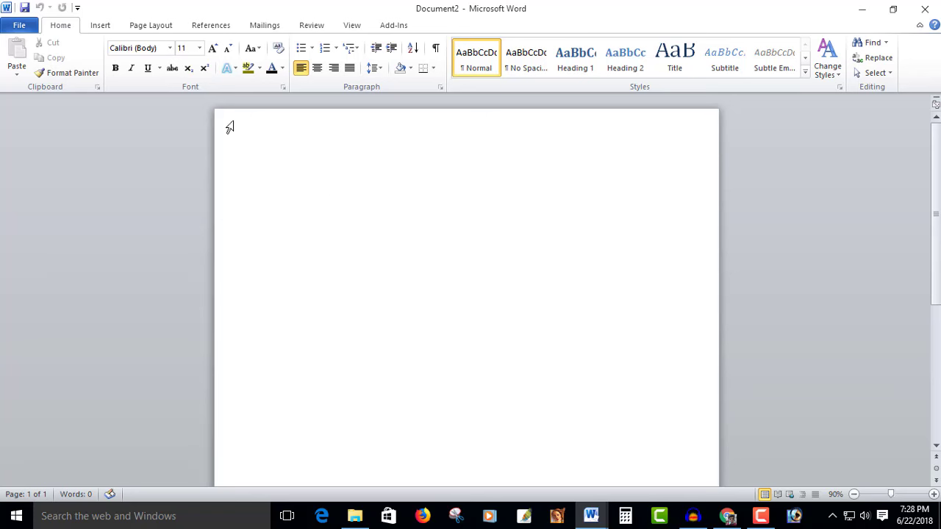
Step: Insert a 2.31" by 4.24" rectangle shape near the top left of the page
{"action": "left_click", "coordinate": [100, 26]}
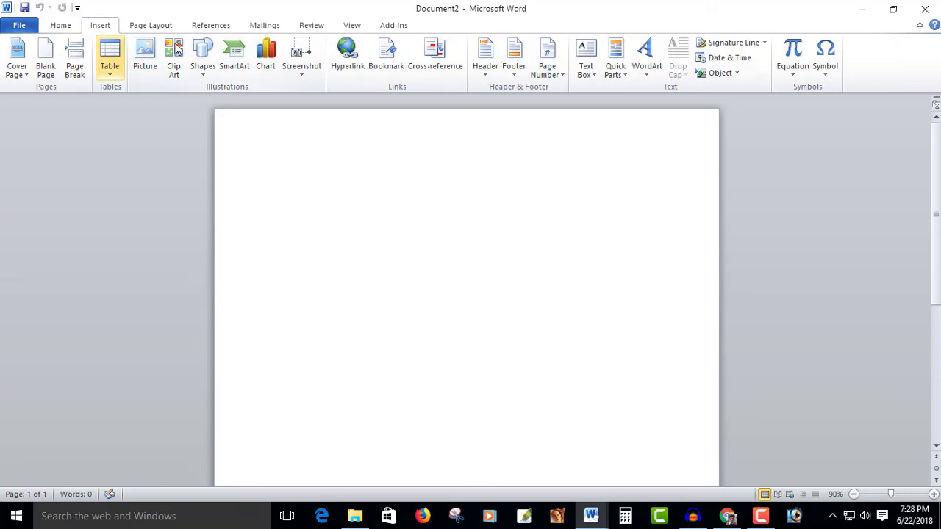
{"action": "left_click", "coordinate": [206, 77]}
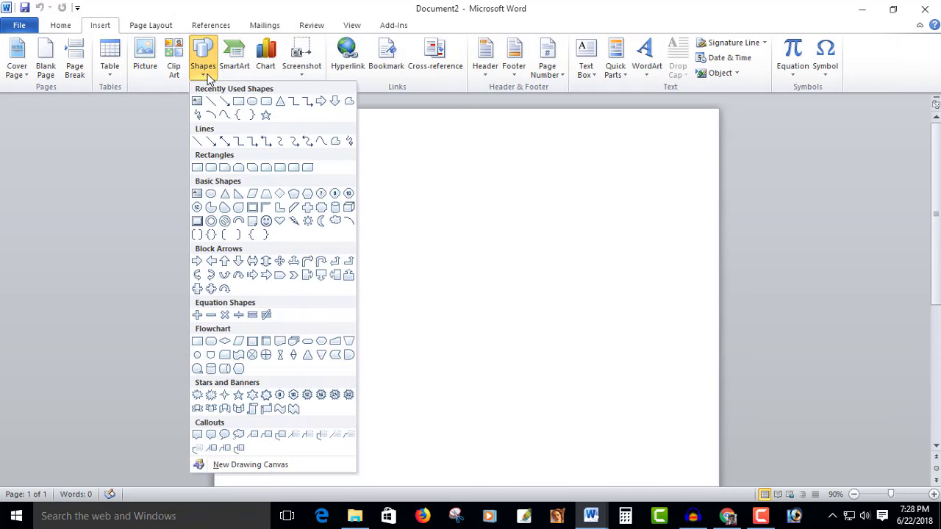
{"action": "left_click", "coordinate": [238, 102]}
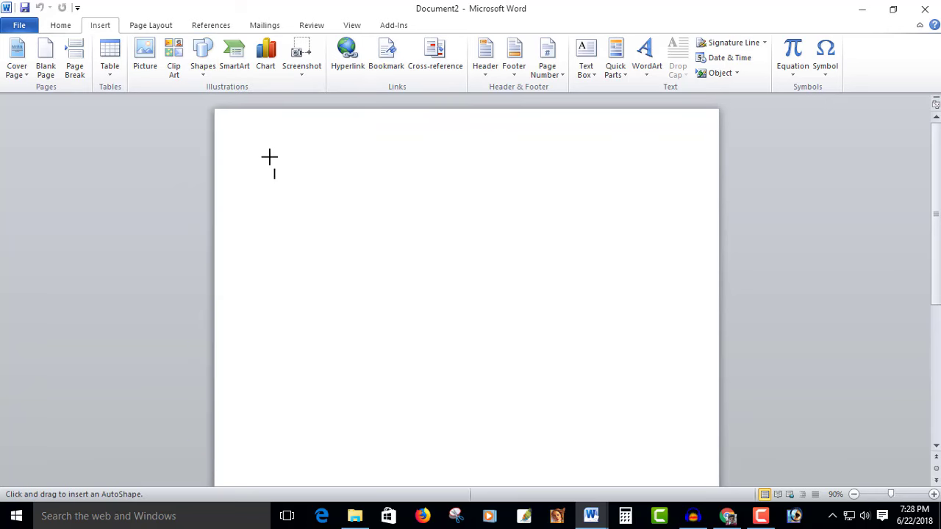
{"action": "mouse_move", "coordinate": [269, 155]}
{"action": "left_mouse_down"}
{"action": "mouse_move", "coordinate": [530, 276]}
{"action": "mouse_move", "coordinate": [522, 294]}
{"action": "left_mouse_up"}
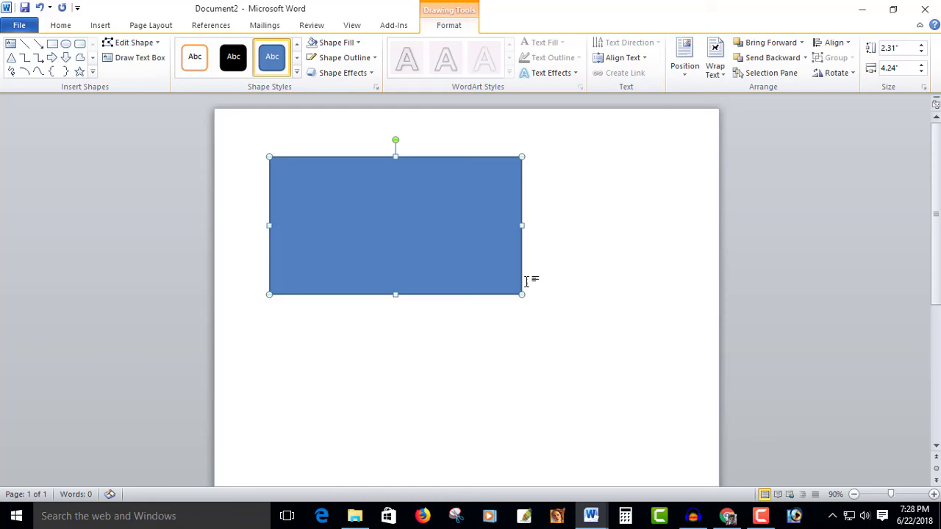
Step: Make the rectangle a text holder and apply the white-fill, orange-outline Shape Style
{"action": "right_click", "coordinate": [368, 182]}
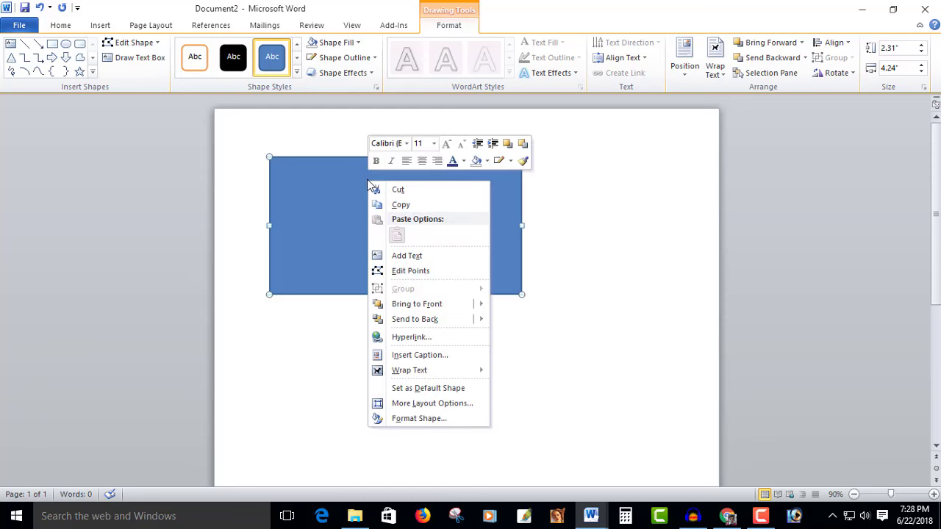
{"action": "left_click", "coordinate": [413, 257]}
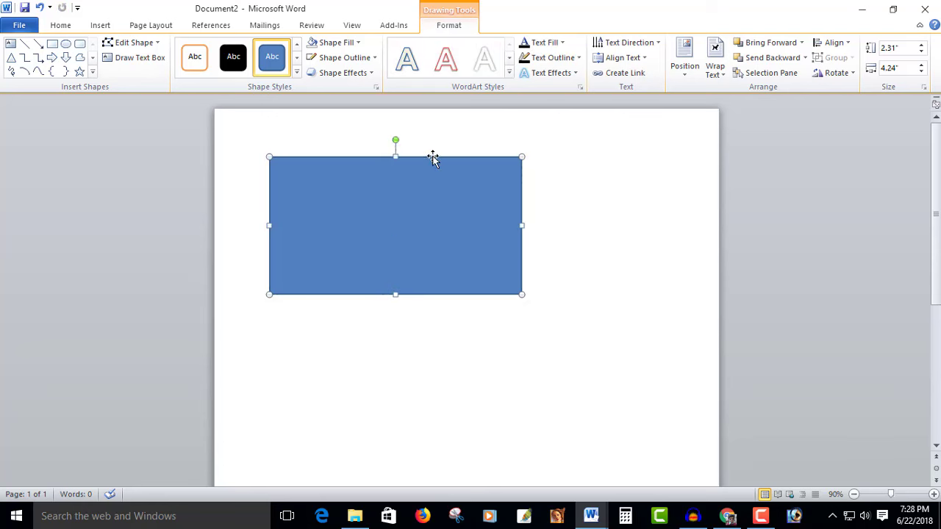
{"action": "left_click", "coordinate": [194, 59]}
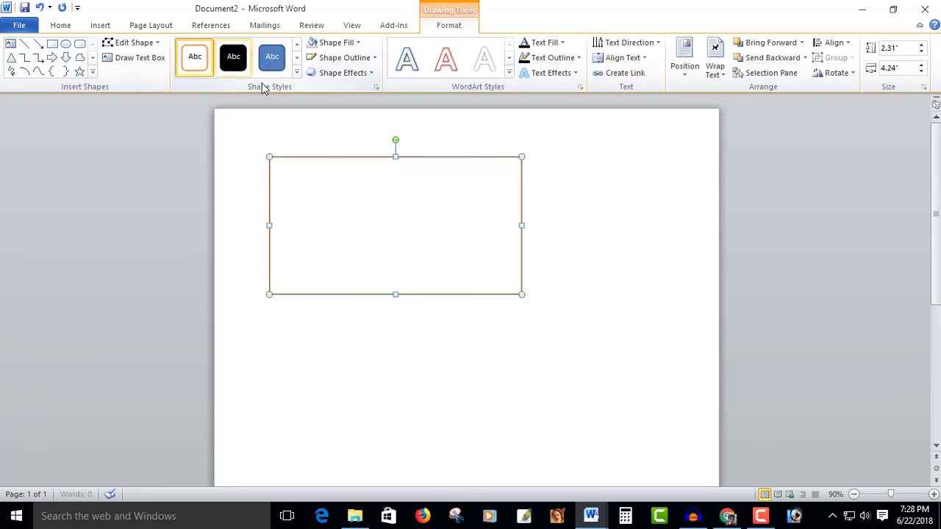
{"action": "left_click", "coordinate": [412, 190]}
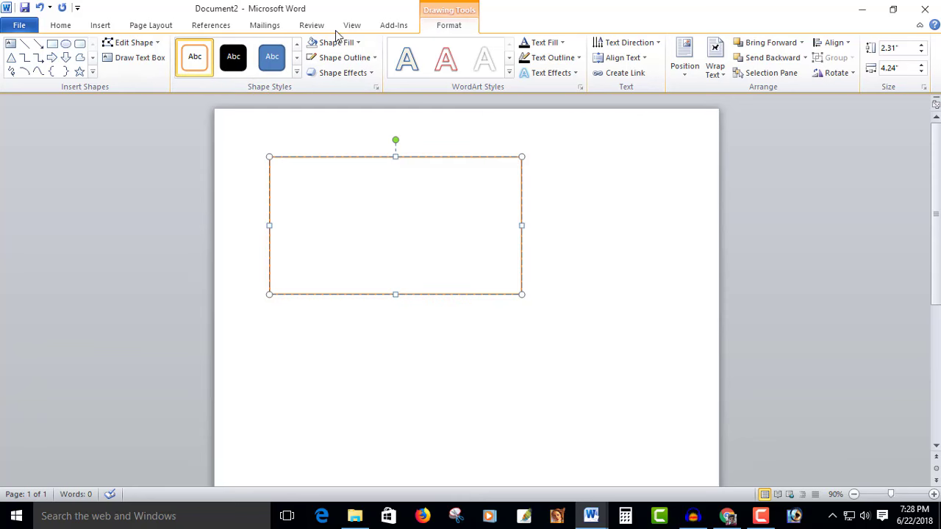
{"action": "left_click", "coordinate": [72, 27]}
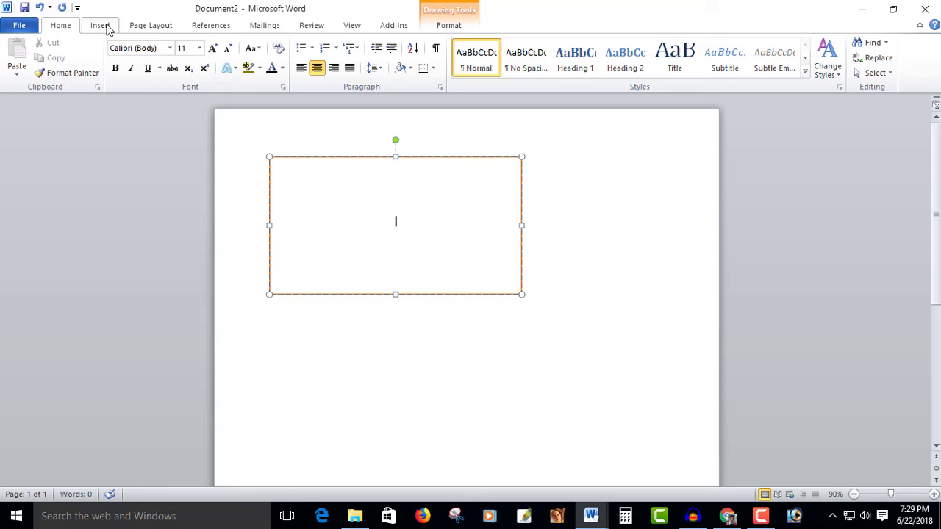
Step: Switch the font to SutonnyMJ and type the Bengali line 'সোনার বাংলা'
{"action": "left_click", "coordinate": [170, 49]}
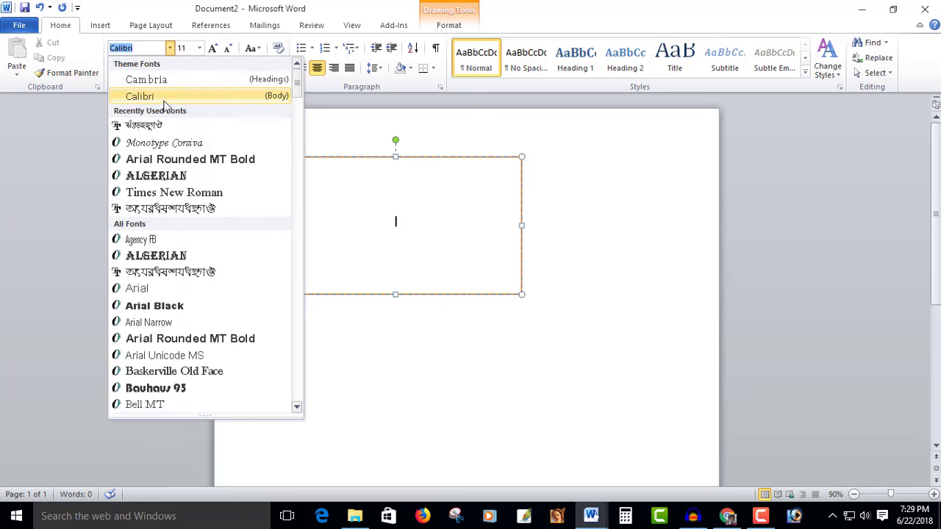
{"action": "left_click", "coordinate": [163, 126]}
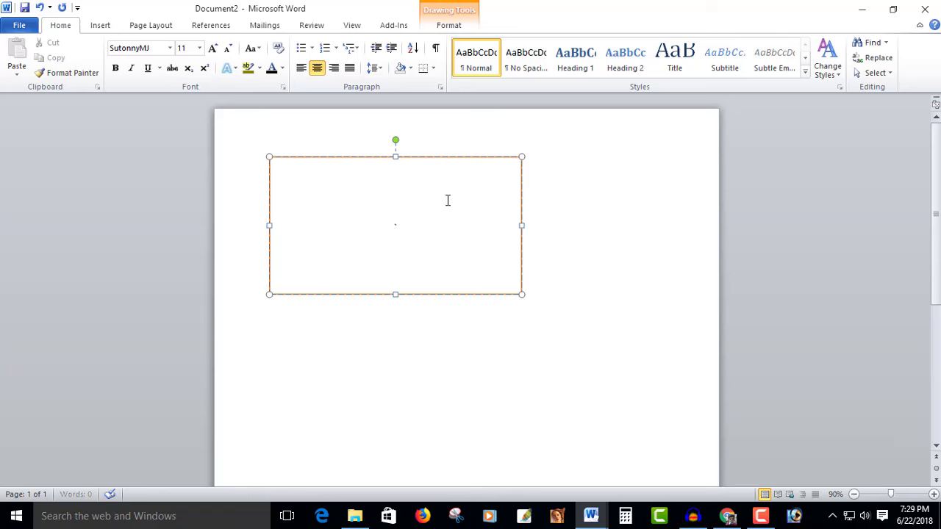
{"action": "left_click", "coordinate": [448, 192]}
{"action": "type", "text": "আমারসোনার"}
{"action": "type", "text": " বাংলা"}
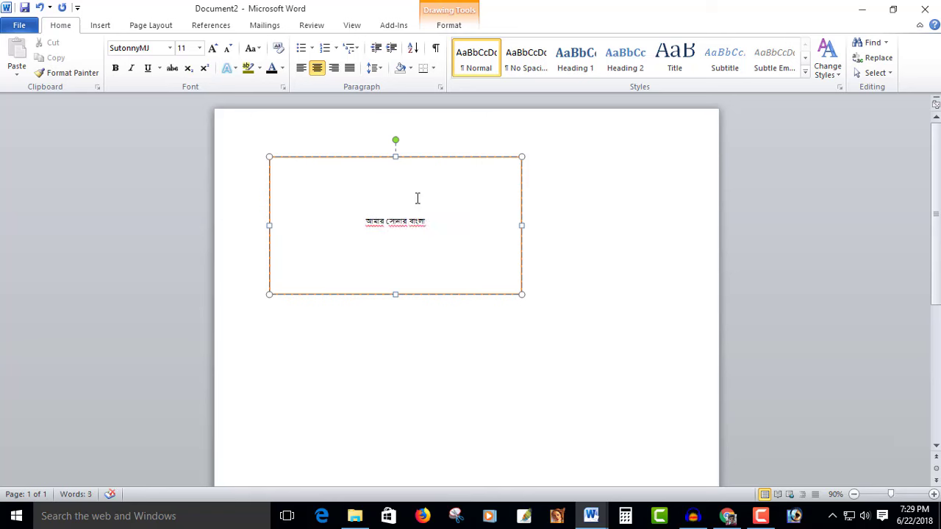
Step: Make the Bengali text bold at 36 point
{"action": "left_click_drag", "start_coordinate": [430, 221], "coordinate": [319, 223]}
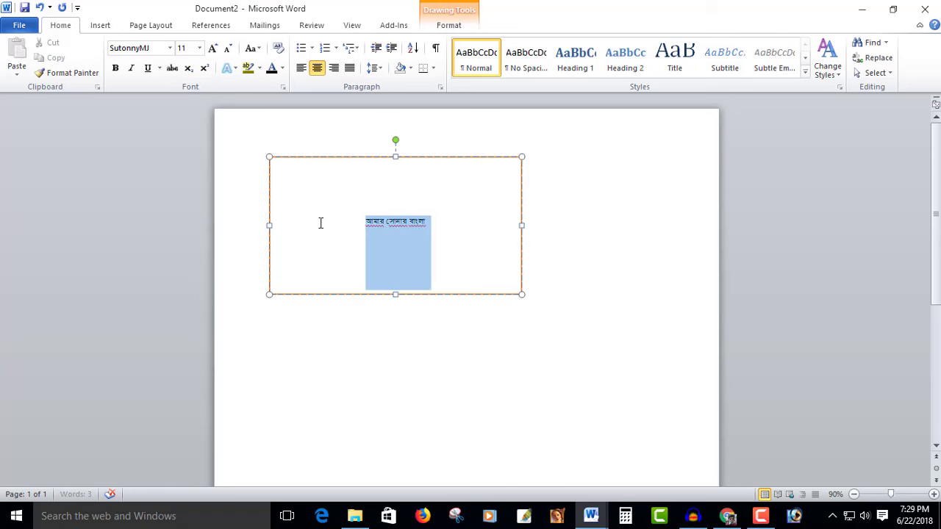
{"action": "left_click", "coordinate": [200, 48]}
{"action": "left_click", "coordinate": [188, 217]}
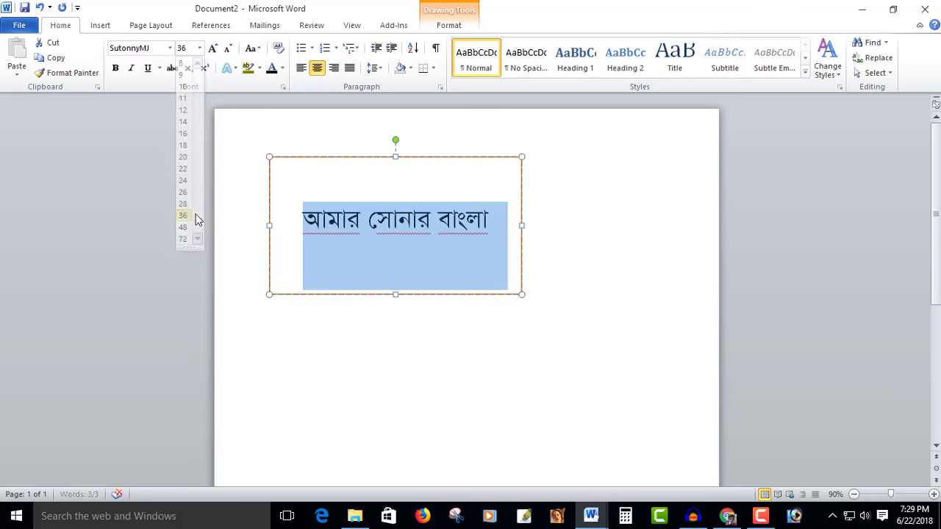
{"action": "left_click", "coordinate": [116, 67]}
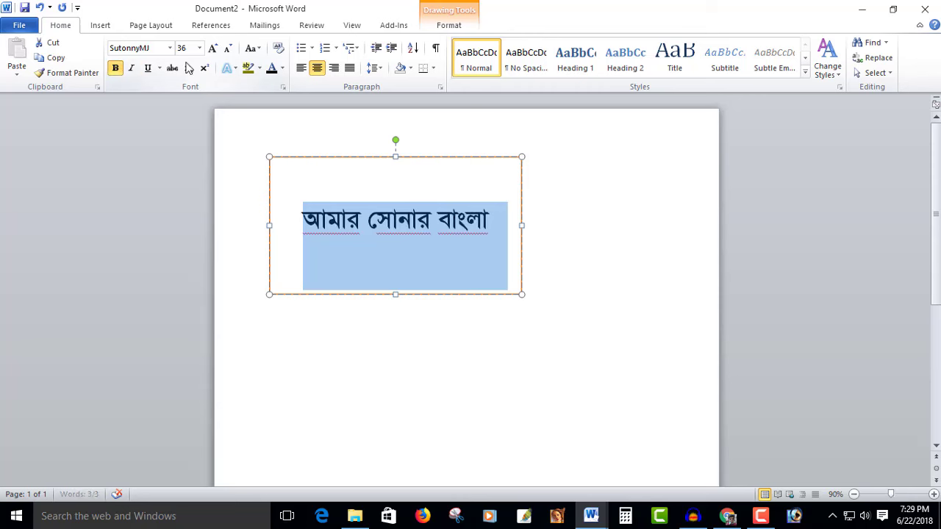
{"action": "left_click", "coordinate": [485, 234]}
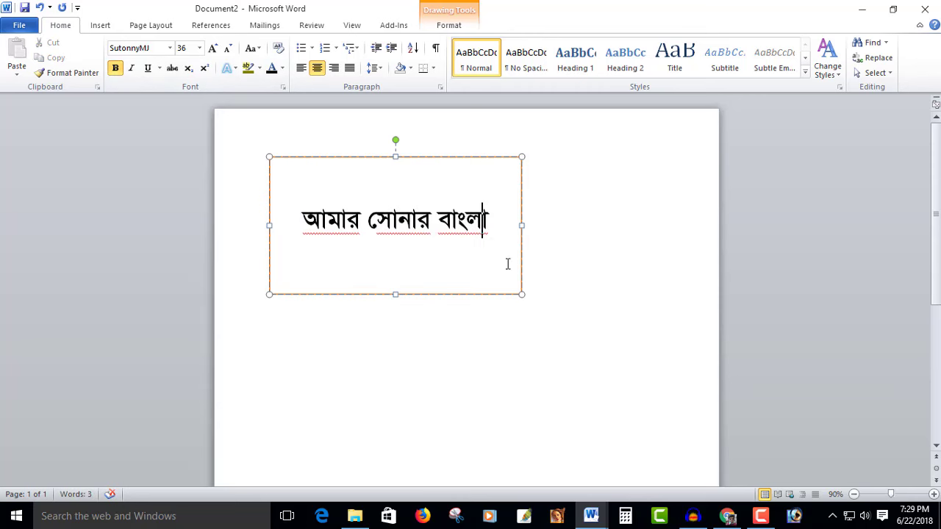
{"action": "triple_click", "coordinate": [472, 225]}
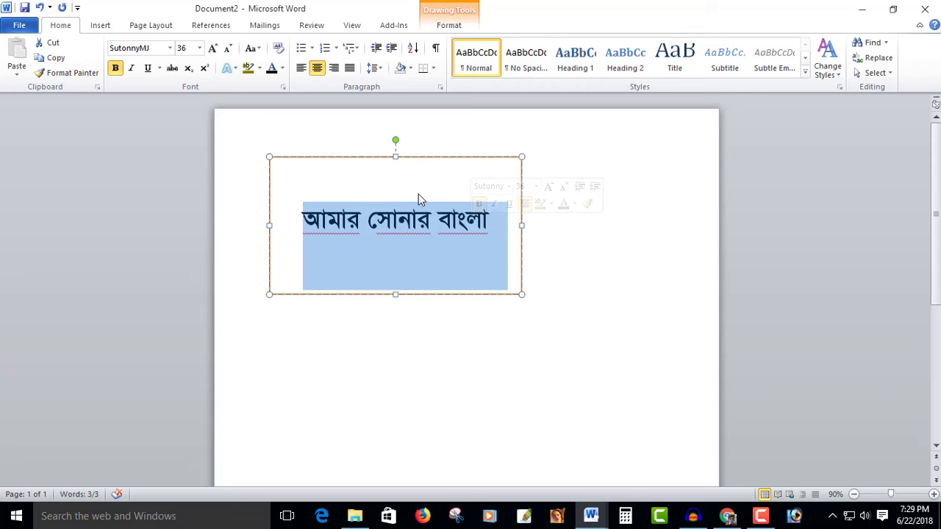
{"action": "left_click", "coordinate": [506, 252]}
Step: Rotate the box's text 270° so the Bengali line reads bottom to top
{"action": "left_click", "coordinate": [454, 158]}
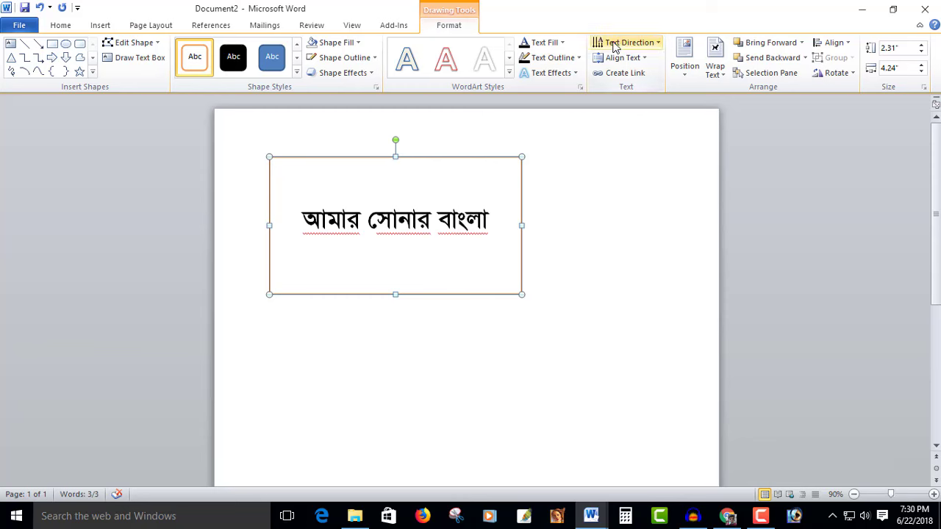
{"action": "left_click", "coordinate": [658, 45]}
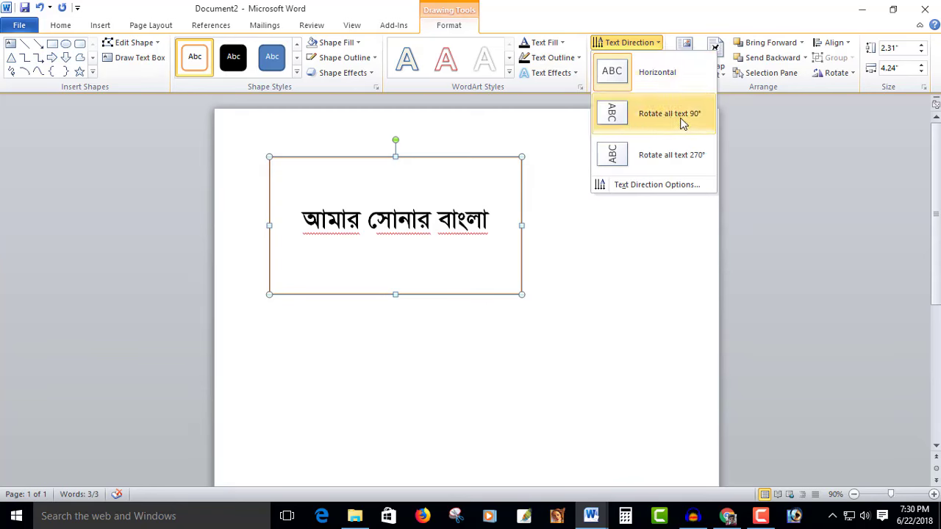
{"action": "left_click", "coordinate": [699, 159]}
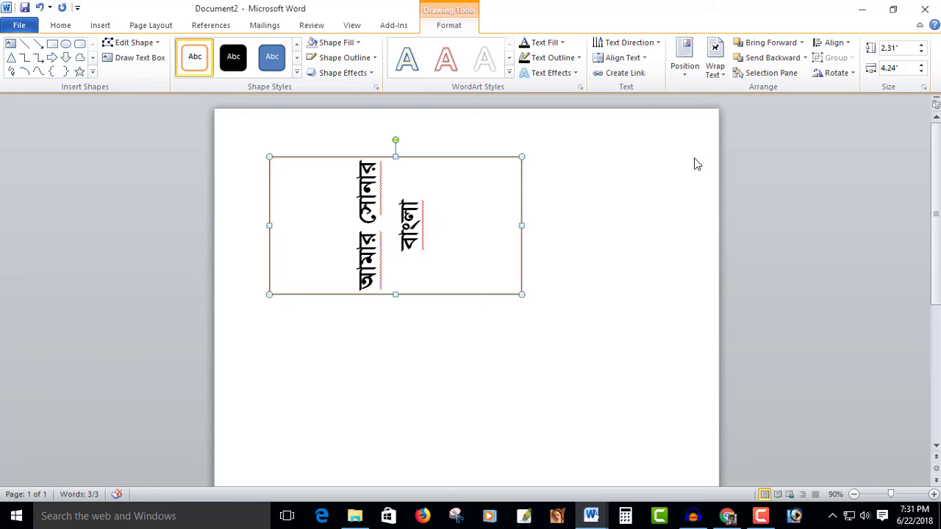
Step: Lengthen the box and add 'I Love Bangladesh' in Times New Roman on one vertical line
{"action": "left_click_drag", "start_coordinate": [397, 295], "coordinate": [402, 400]}
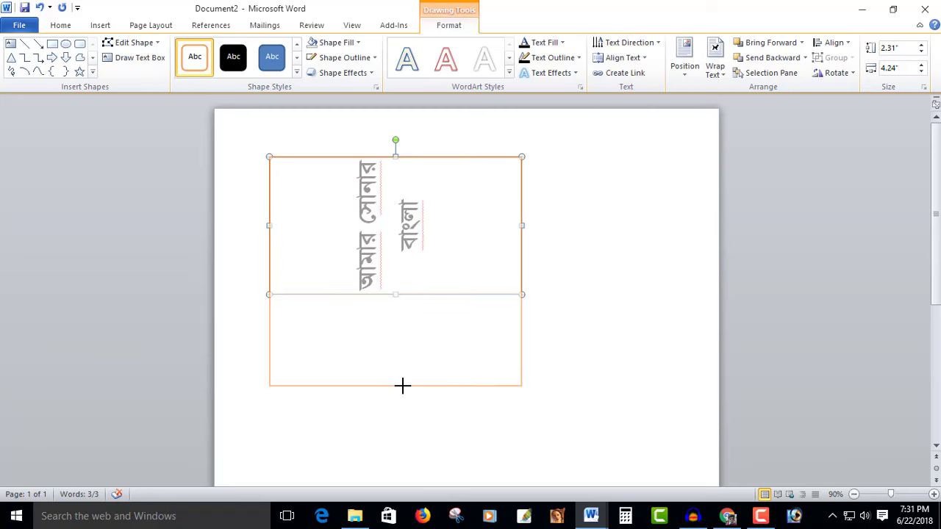
{"action": "left_click", "coordinate": [414, 196]}
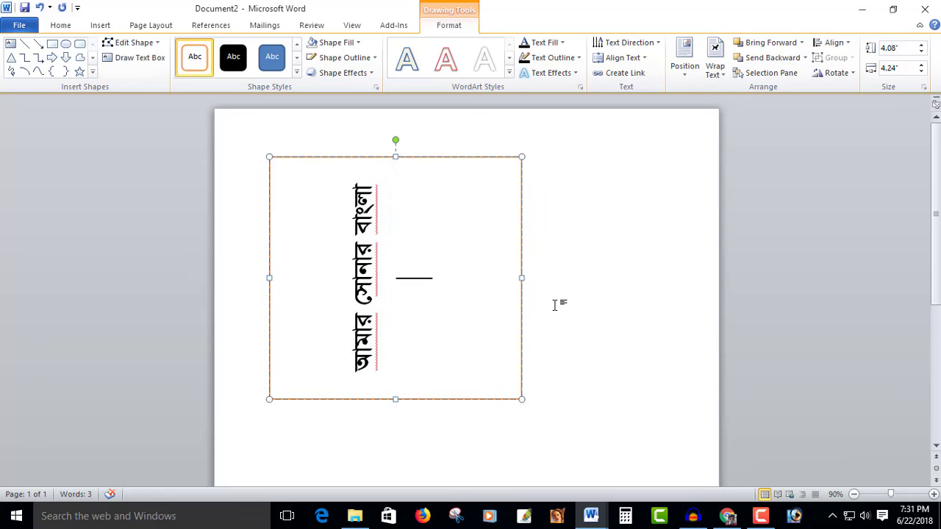
{"action": "left_click", "coordinate": [62, 26]}
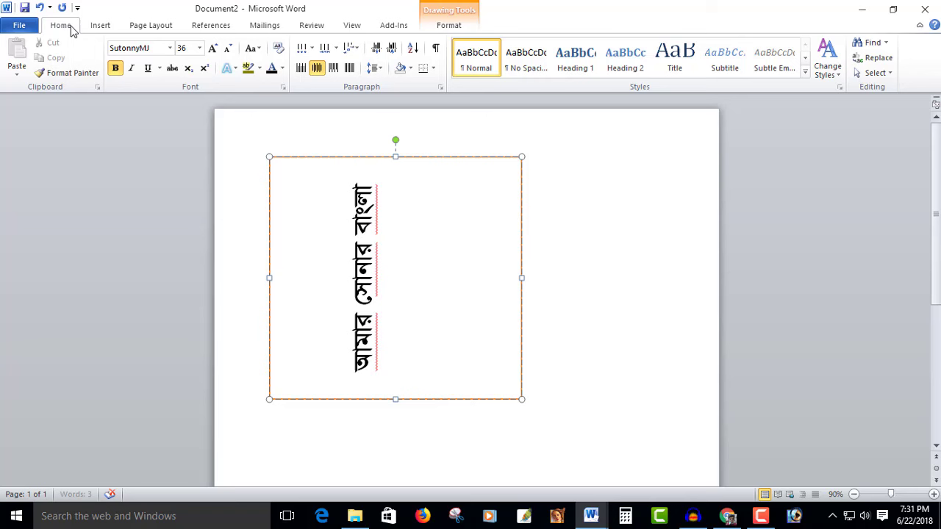
{"action": "left_click", "coordinate": [169, 48]}
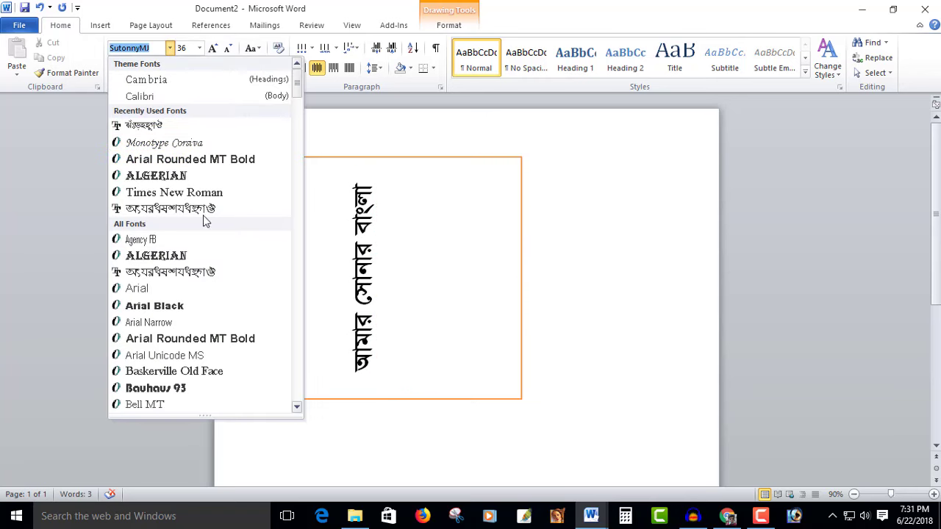
{"action": "left_click", "coordinate": [174, 192]}
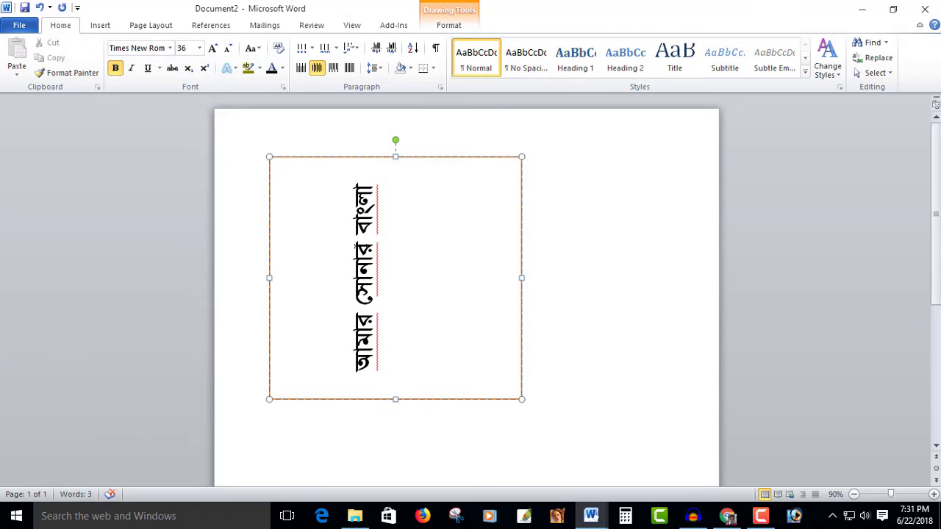
{"action": "type", "text": "I "}
{"action": "type", "text": "Love"}
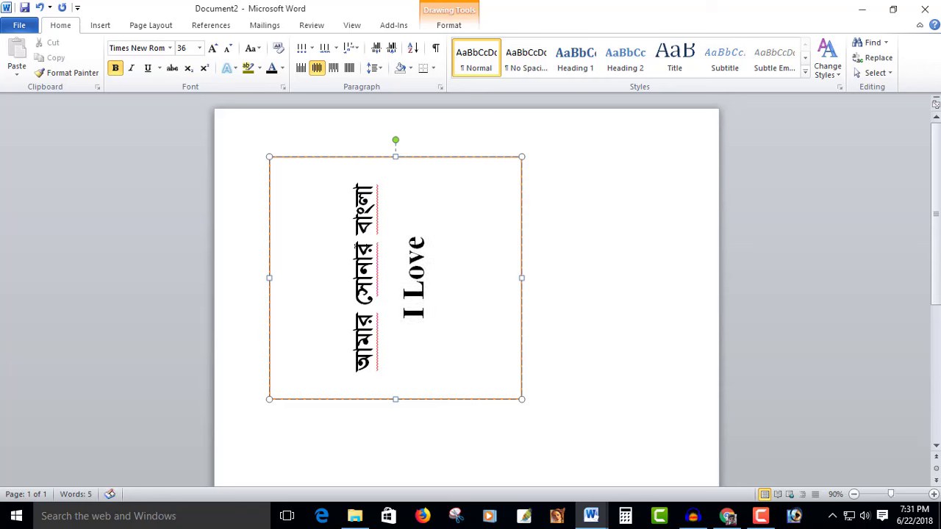
{"action": "type", "text": " Bangla"}
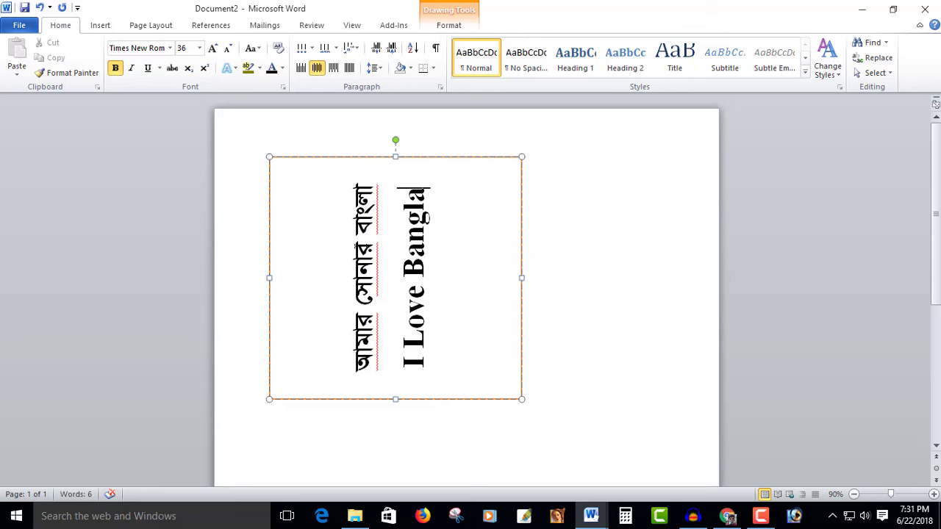
{"action": "type", "text": "desh"}
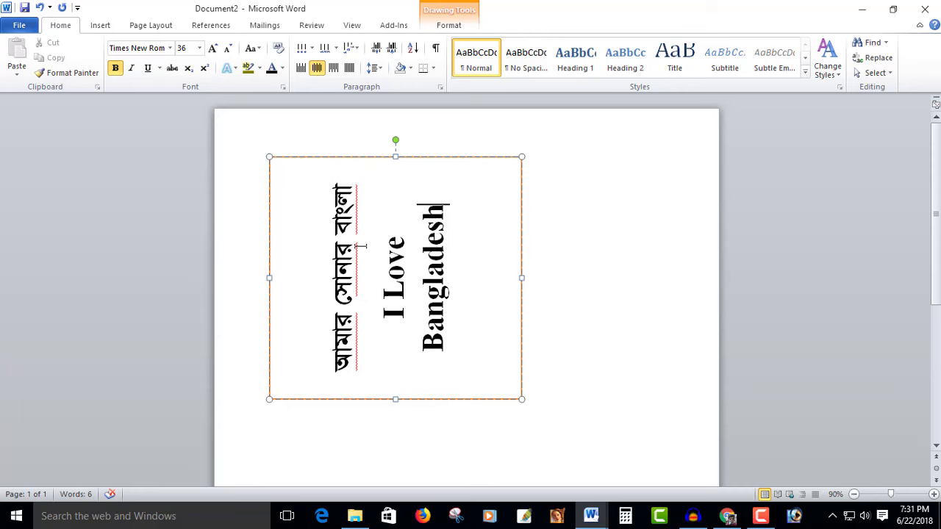
{"action": "left_click_drag", "start_coordinate": [396, 400], "coordinate": [397, 441]}
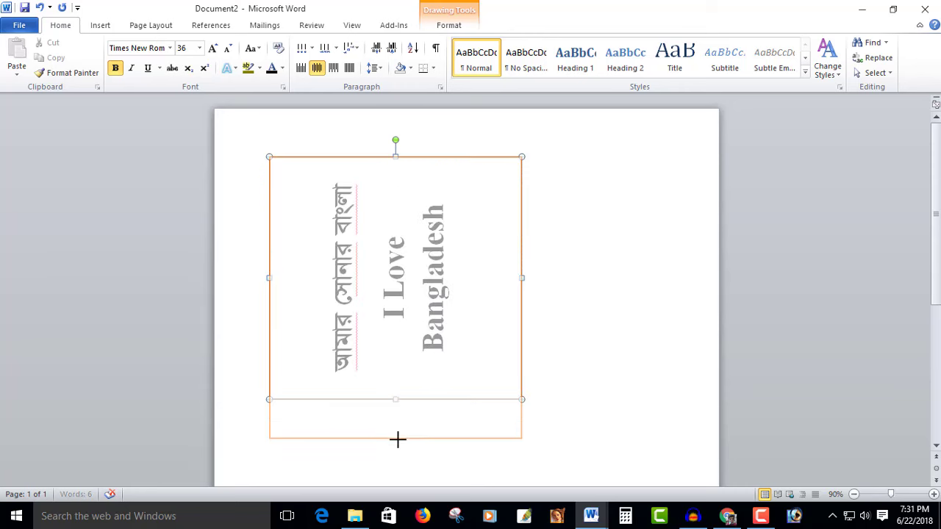
{"action": "left_click", "coordinate": [425, 274]}
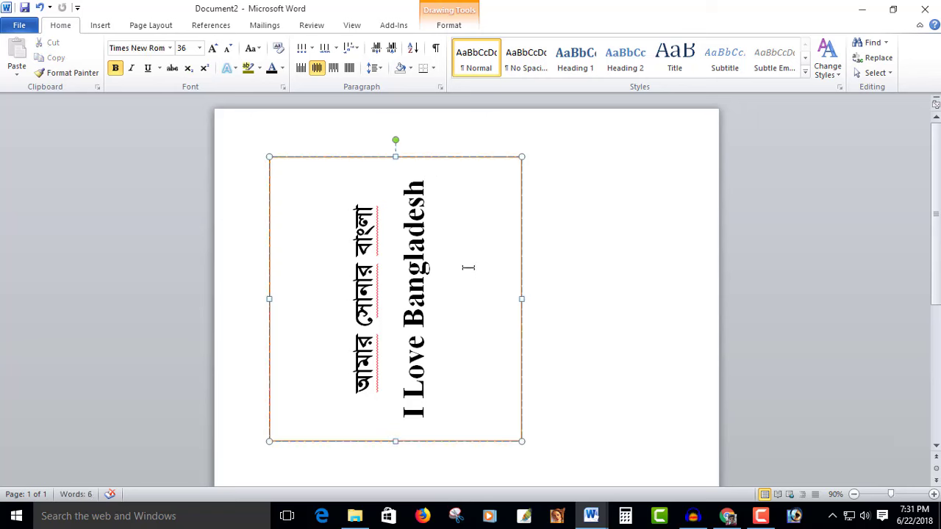
Step: Try the 90°, 270° and horizontal text directions, and widen the box to 5.04 inches
{"action": "scroll", "coordinate": [153, 31], "scroll_direction": "down", "scroll_amount": 1}
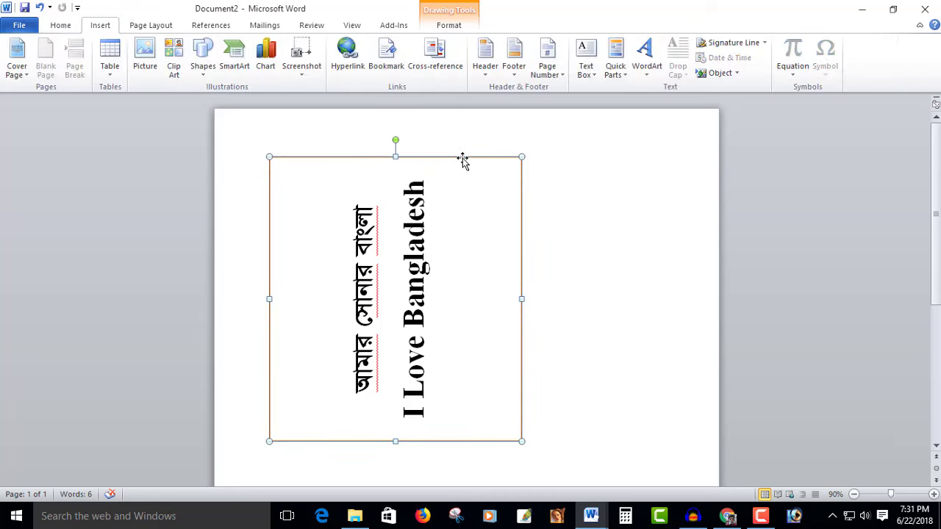
{"action": "double_click", "coordinate": [463, 158]}
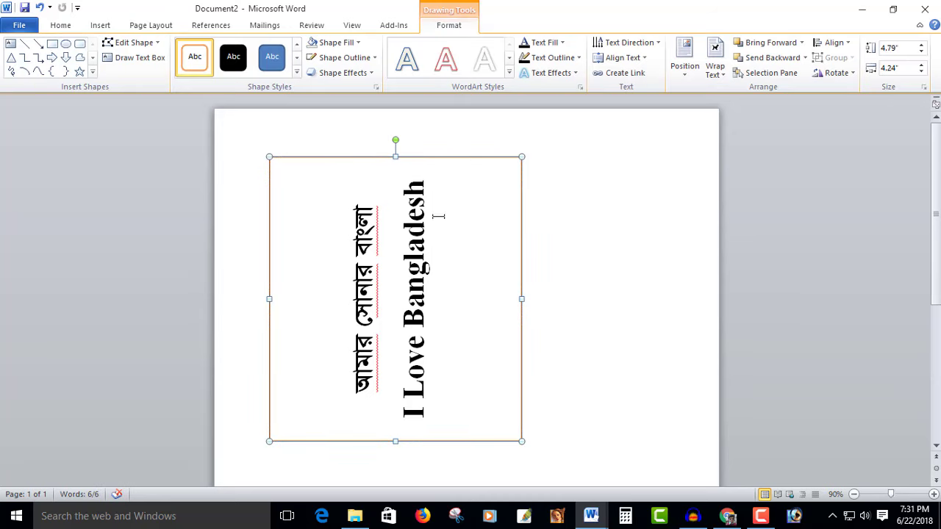
{"action": "left_click", "coordinate": [659, 43]}
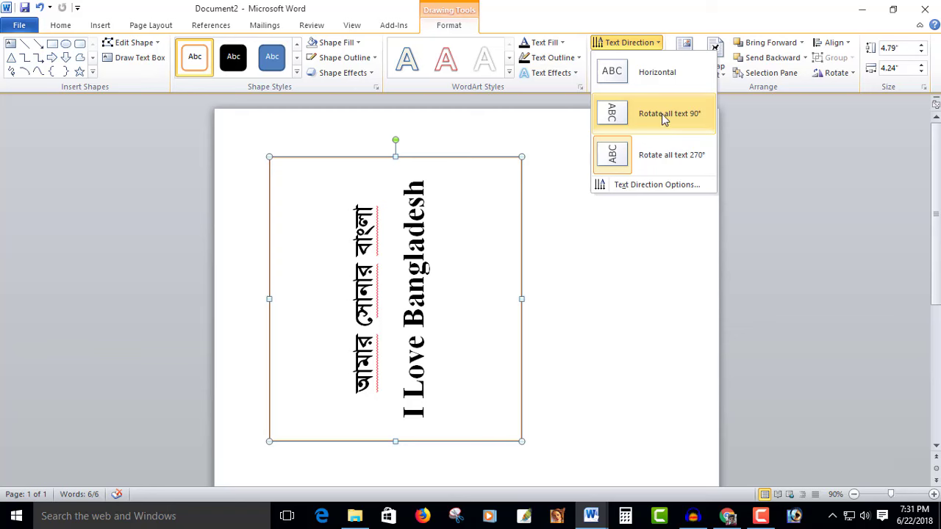
{"action": "left_click", "coordinate": [661, 113]}
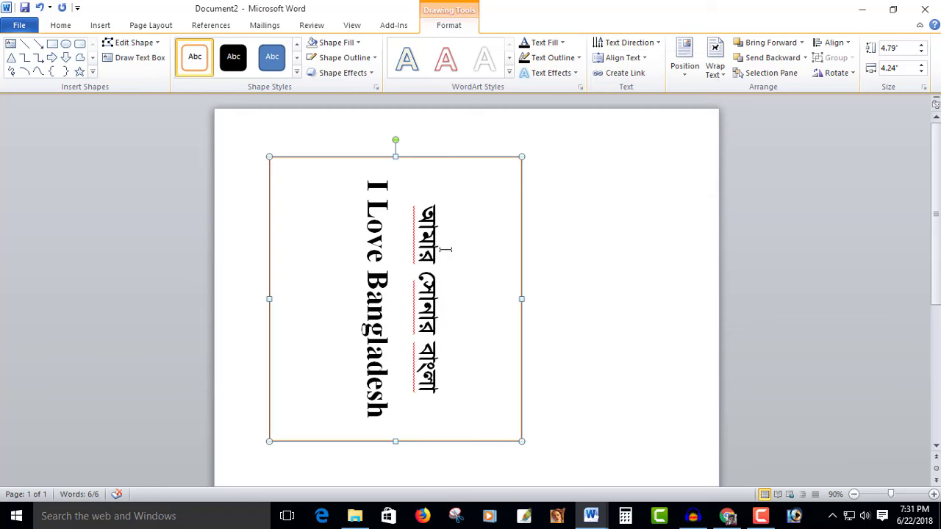
{"action": "left_click", "coordinate": [657, 42]}
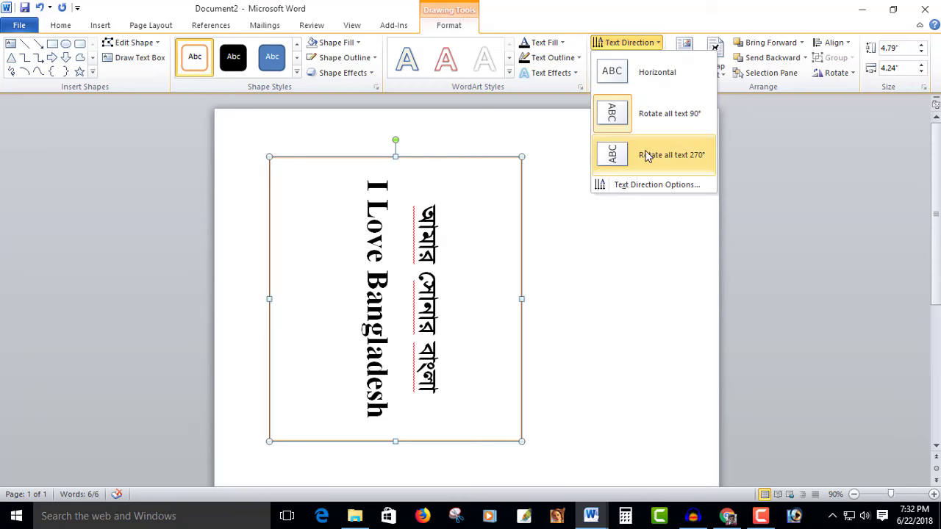
{"action": "left_click", "coordinate": [688, 157]}
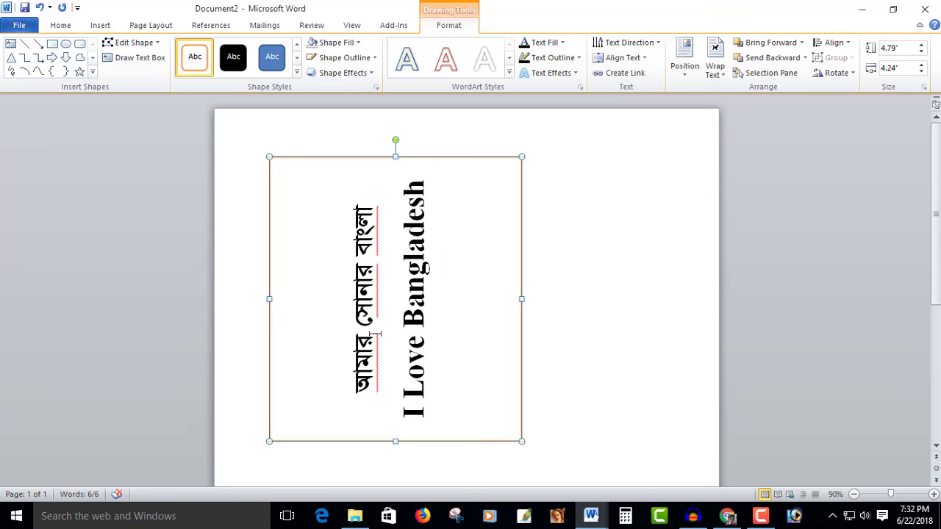
{"action": "left_click", "coordinate": [660, 46]}
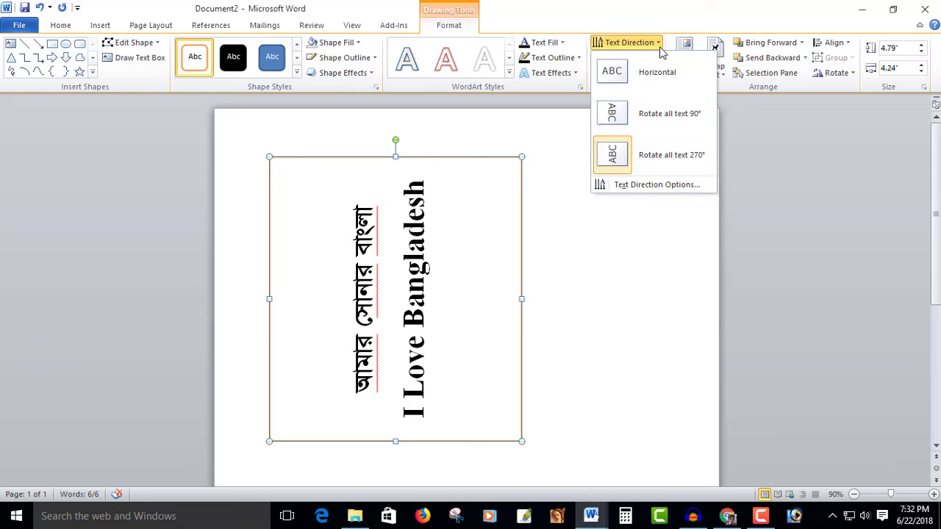
{"action": "left_click", "coordinate": [668, 83]}
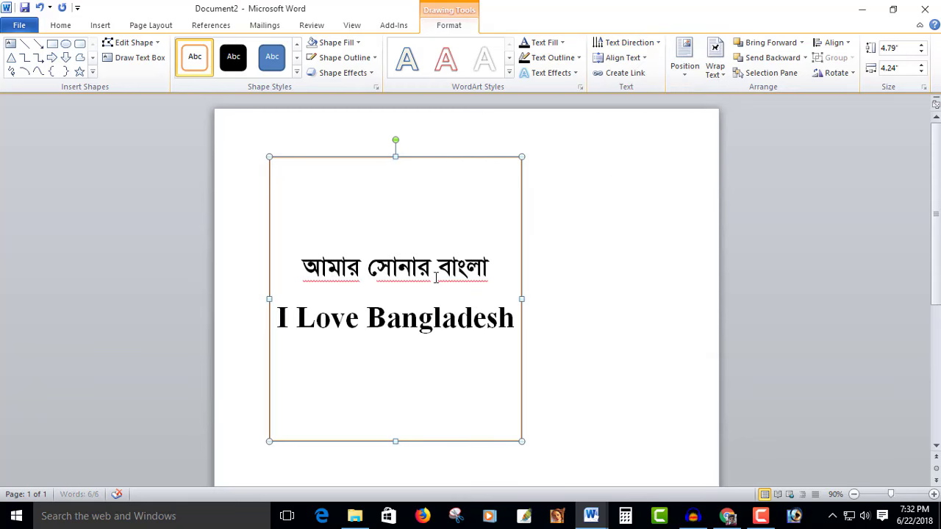
{"action": "left_click_drag", "start_coordinate": [559, 297], "coordinate": [568, 299]}
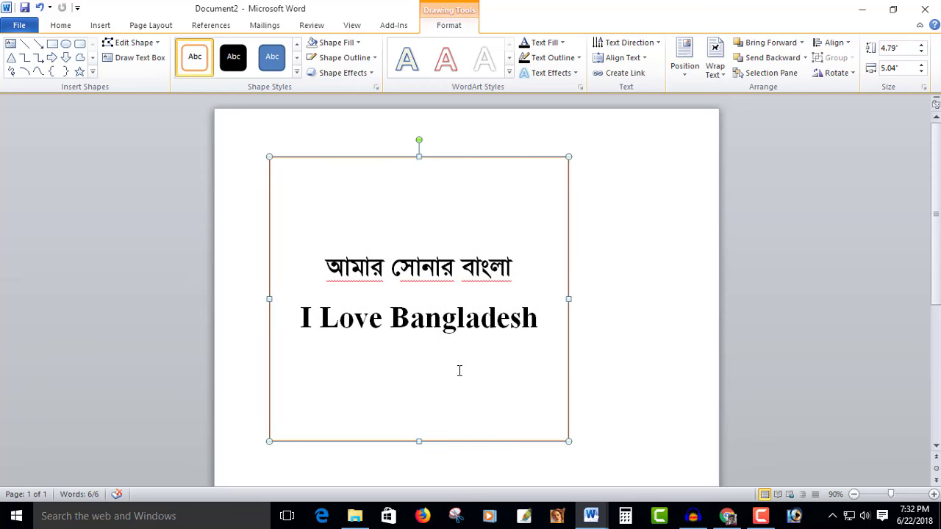
Step: Set the bottom-to-top orientation in the Text Direction dialog
{"action": "left_click", "coordinate": [659, 44]}
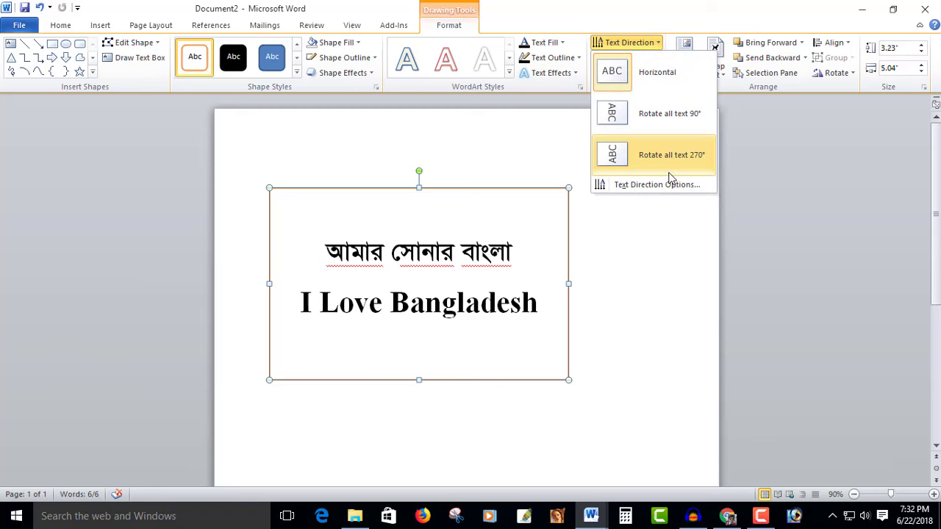
{"action": "left_click", "coordinate": [651, 185]}
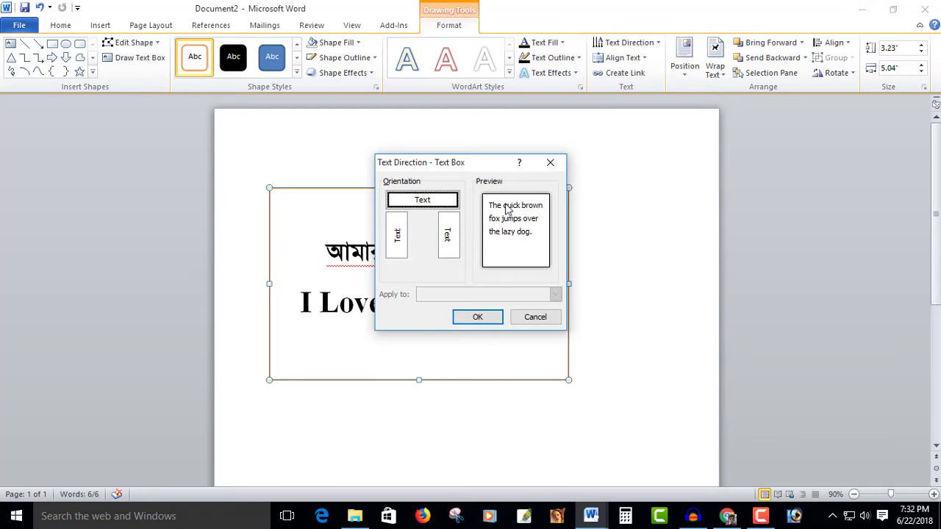
{"action": "left_click_drag", "start_coordinate": [444, 164], "coordinate": [636, 162]}
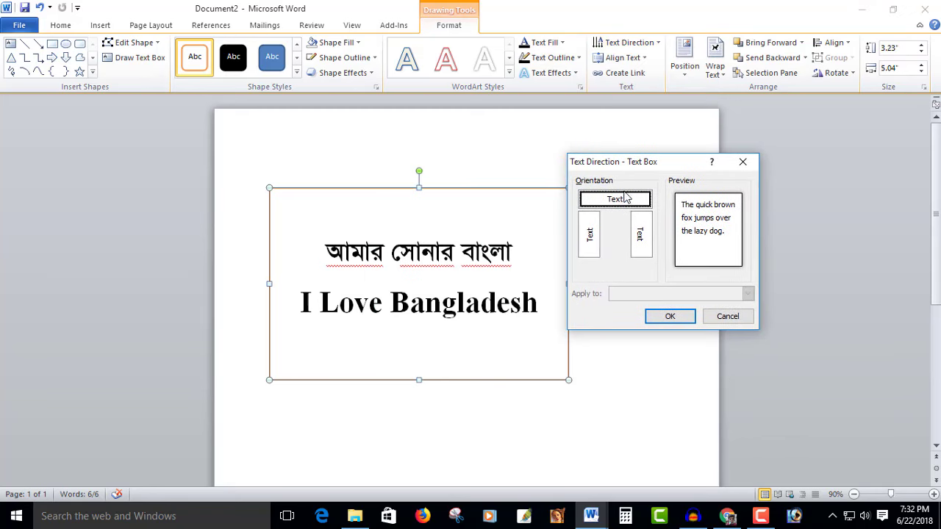
{"action": "left_click", "coordinate": [592, 241]}
{"action": "left_click", "coordinate": [639, 236]}
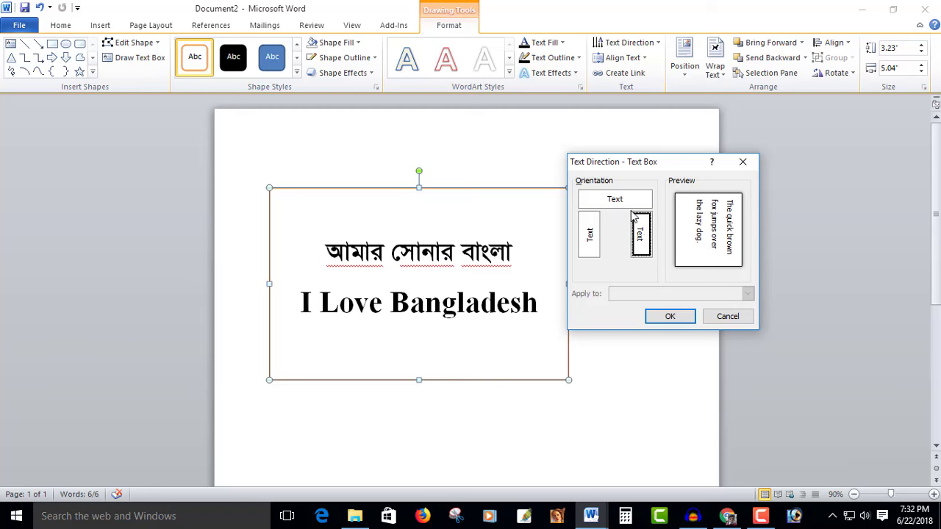
{"action": "left_click", "coordinate": [630, 200]}
{"action": "left_click", "coordinate": [592, 239]}
{"action": "left_click", "coordinate": [637, 239]}
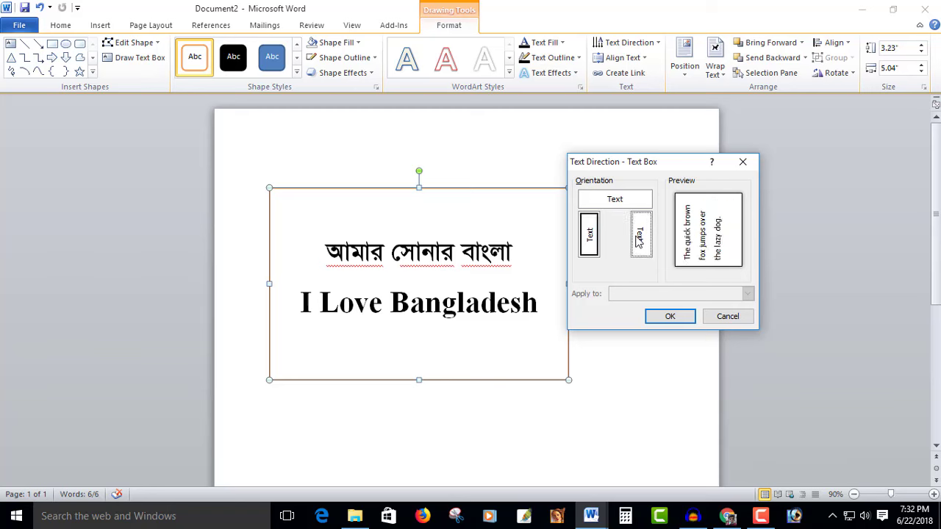
{"action": "left_click", "coordinate": [592, 250]}
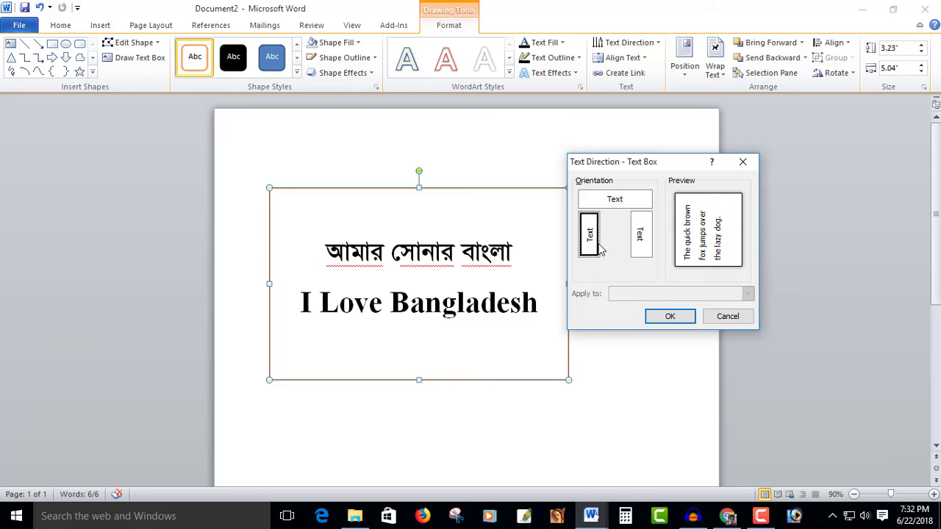
{"action": "left_click", "coordinate": [641, 241]}
{"action": "left_click", "coordinate": [597, 247]}
{"action": "left_click", "coordinate": [669, 317]}
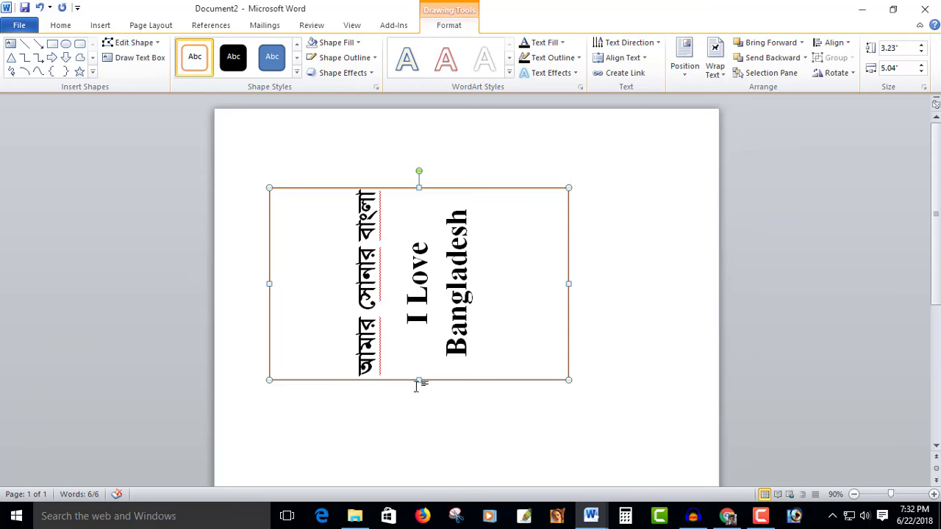
Step: Resize the text box to 3" wide and 4.6" tall using the Size spinners
{"action": "left_click_drag", "start_coordinate": [418, 380], "coordinate": [418, 447]}
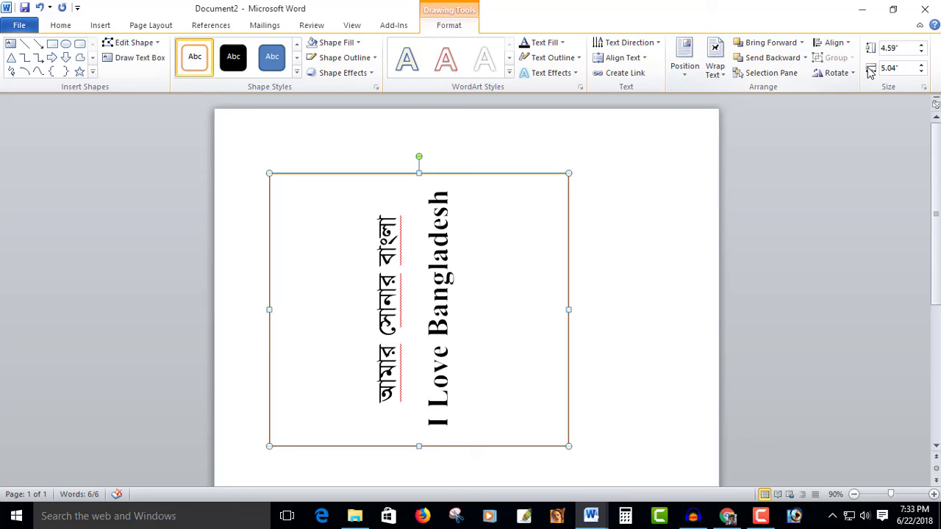
{"action": "left_click", "coordinate": [922, 73]}
{"action": "left_click", "coordinate": [922, 72]}
{"action": "left_click", "coordinate": [922, 73]}
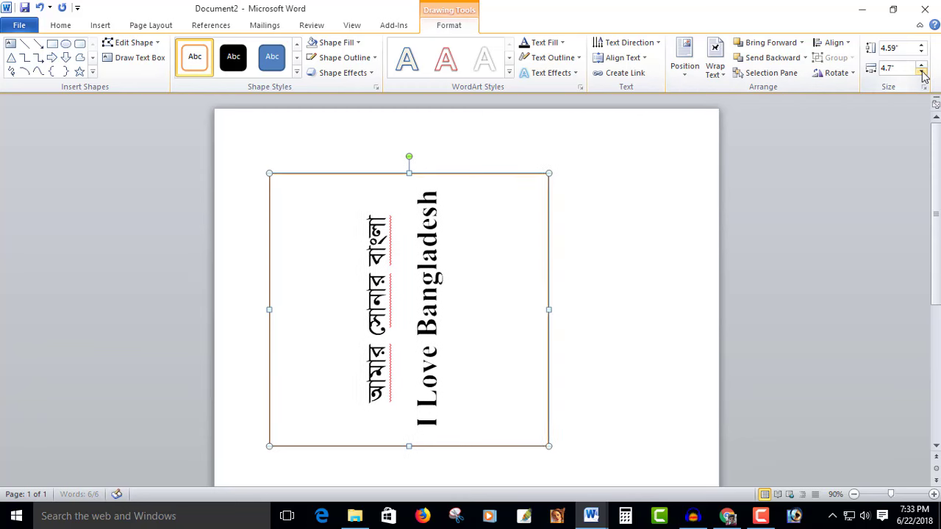
{"action": "left_click", "coordinate": [922, 52]}
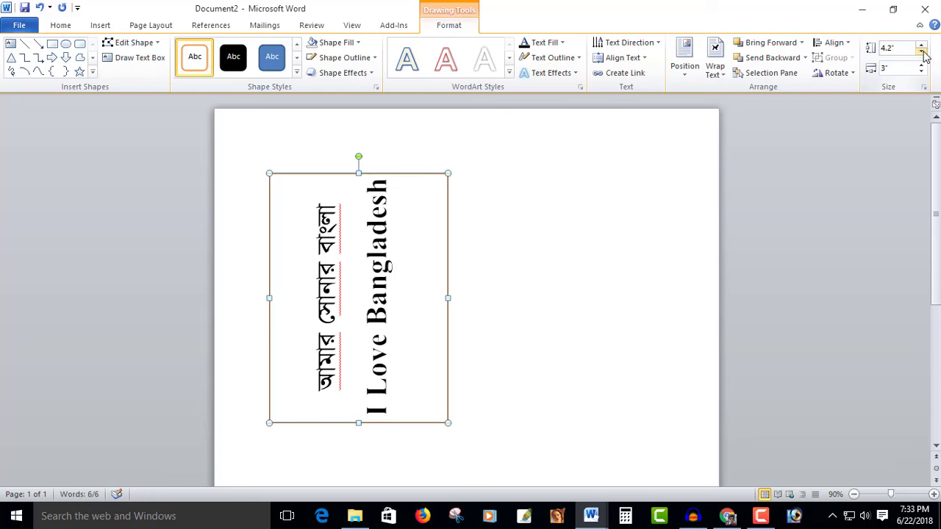
{"action": "left_click", "coordinate": [922, 46]}
{"action": "left_click", "coordinate": [922, 47]}
{"action": "left_click", "coordinate": [922, 46]}
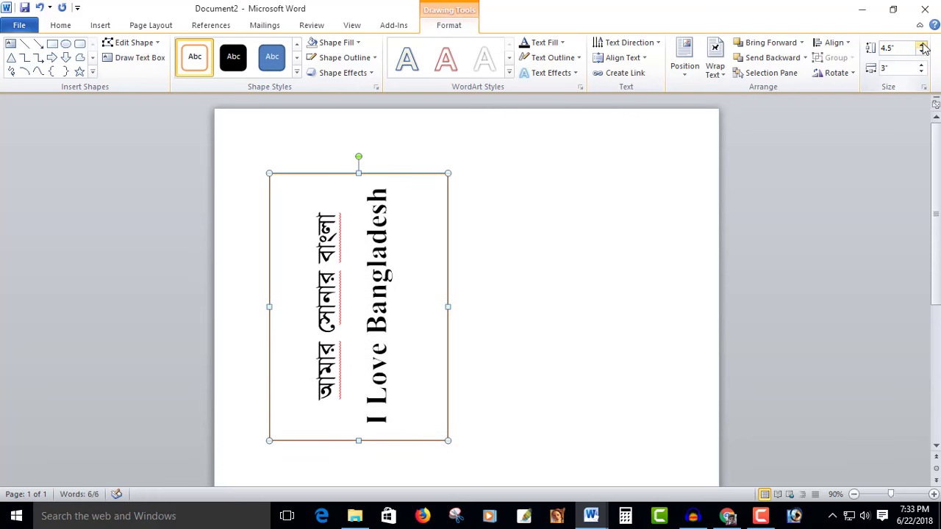
{"action": "left_click", "coordinate": [922, 47]}
{"action": "left_click", "coordinate": [645, 59]}
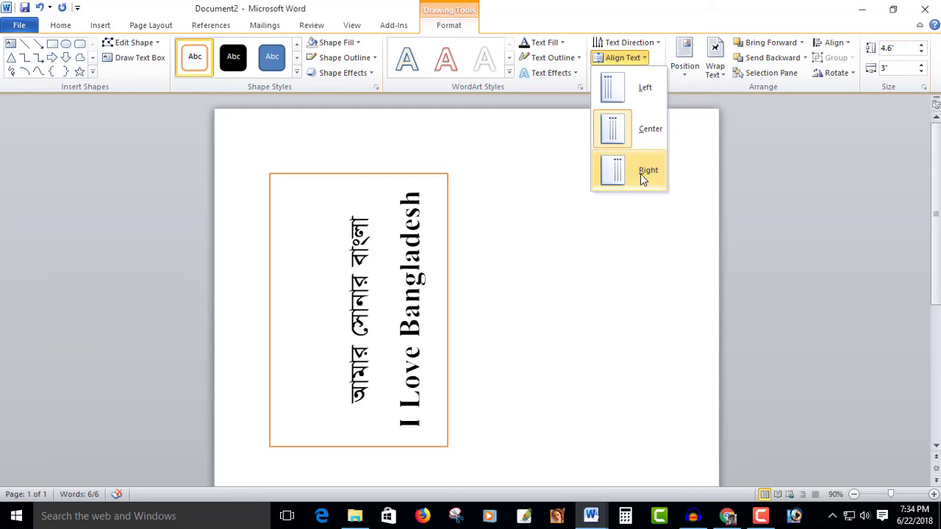
Step: Center the text in the box and show the Text Outline colour list
{"action": "left_click", "coordinate": [647, 134]}
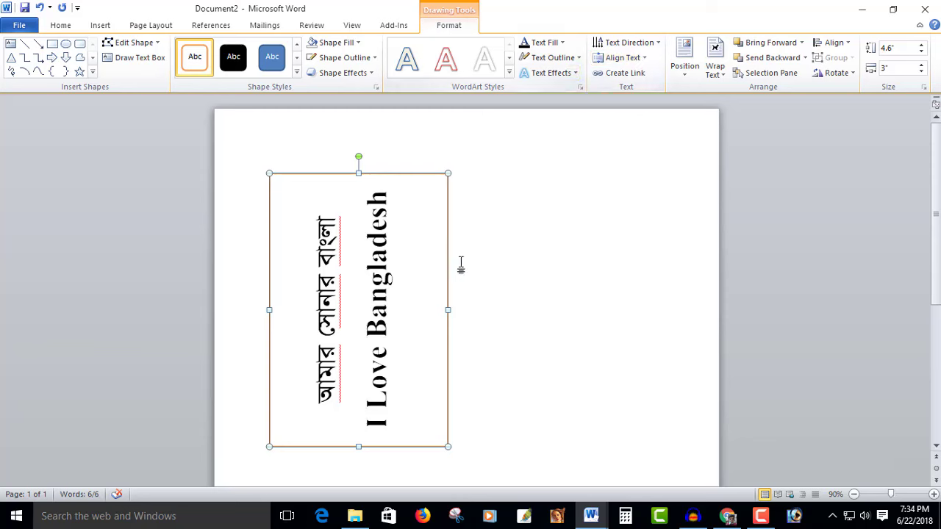
{"action": "left_click", "coordinate": [579, 59]}
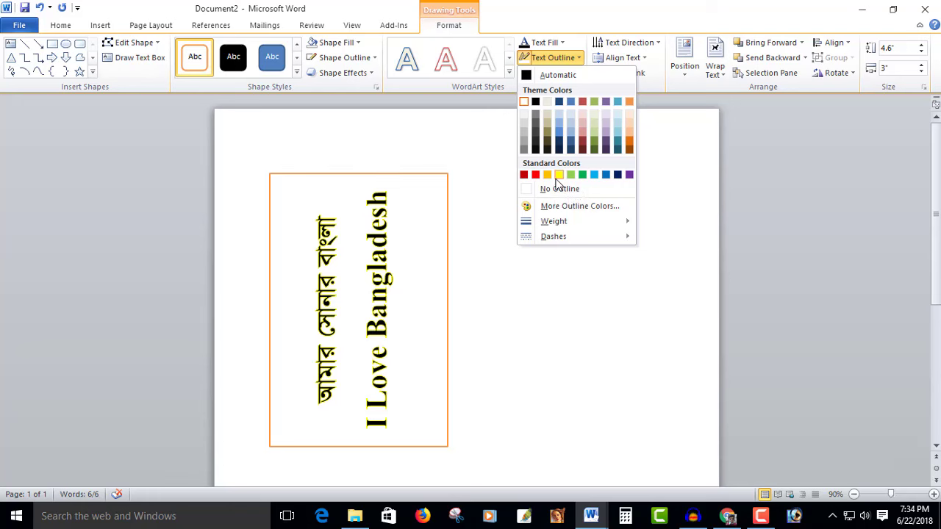
Step: Preview the text fill, text effects and WordArt style galleries without applying any, then open Shape Outline
{"action": "left_click", "coordinate": [561, 44]}
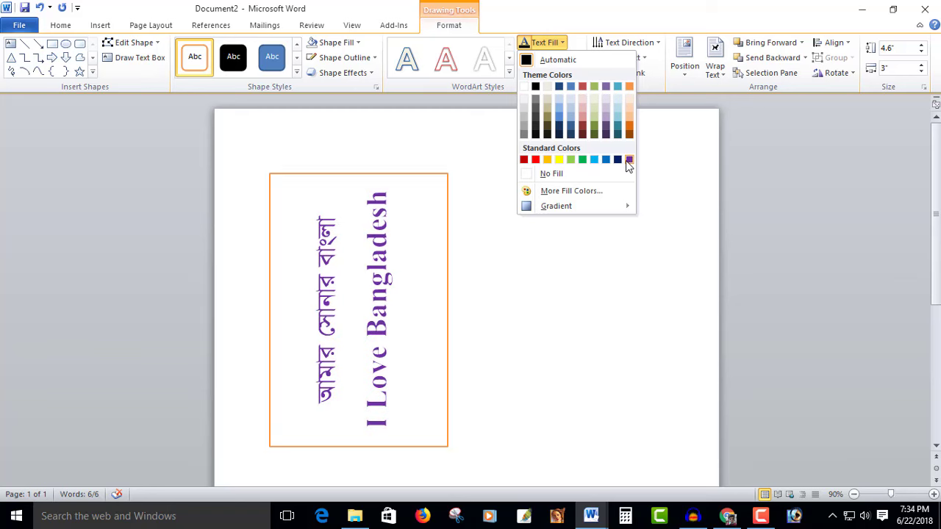
{"action": "left_click", "coordinate": [568, 44]}
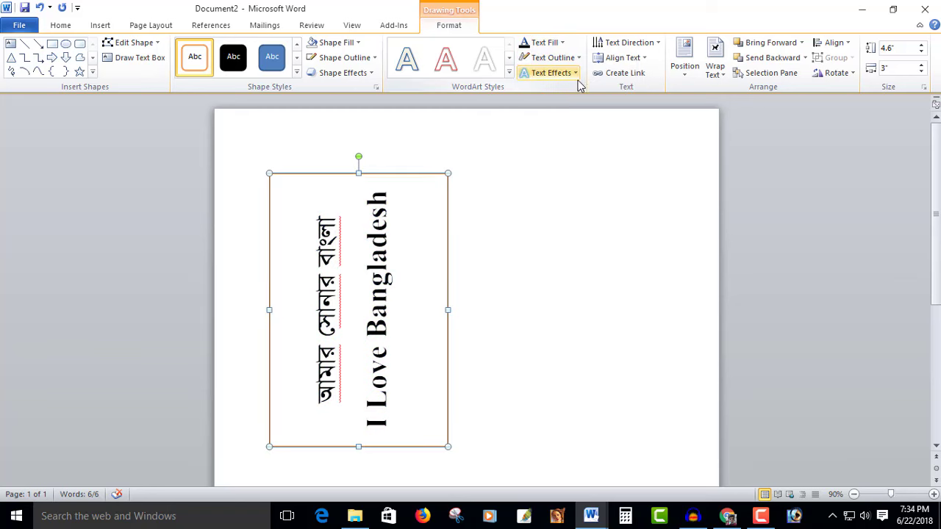
{"action": "left_click", "coordinate": [577, 75]}
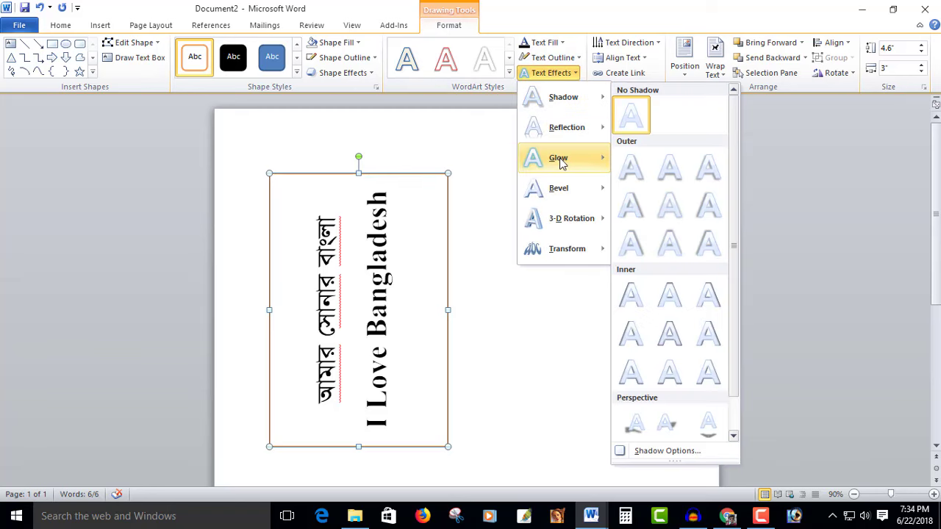
{"action": "mouse_move", "coordinate": [563, 97]}
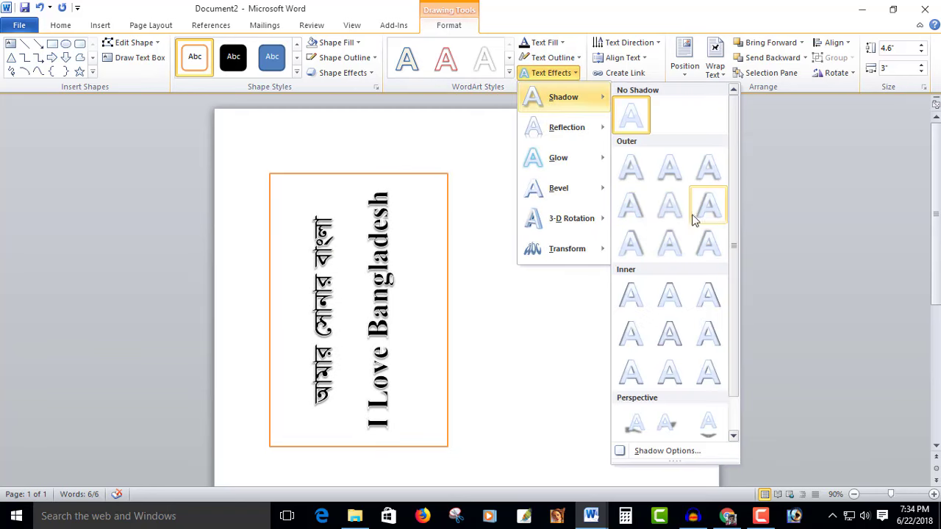
{"action": "left_click", "coordinate": [580, 78]}
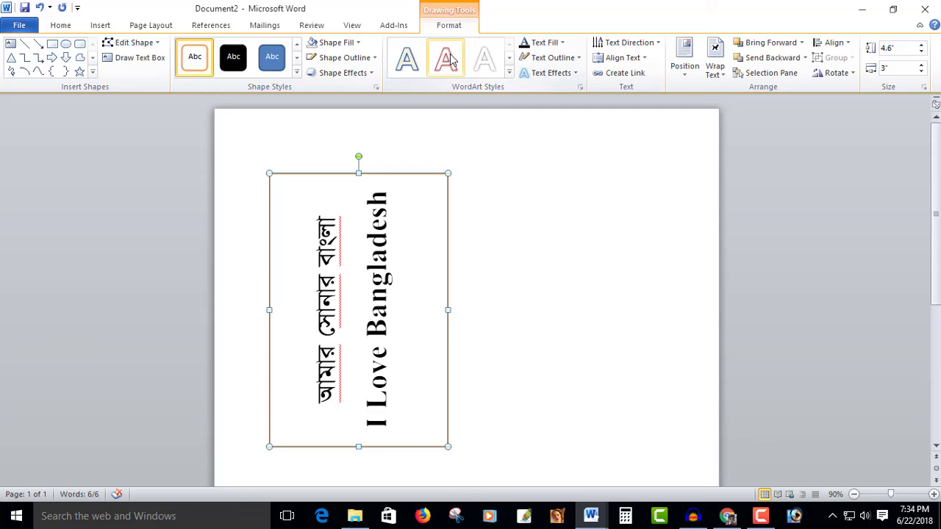
{"action": "left_click", "coordinate": [509, 75]}
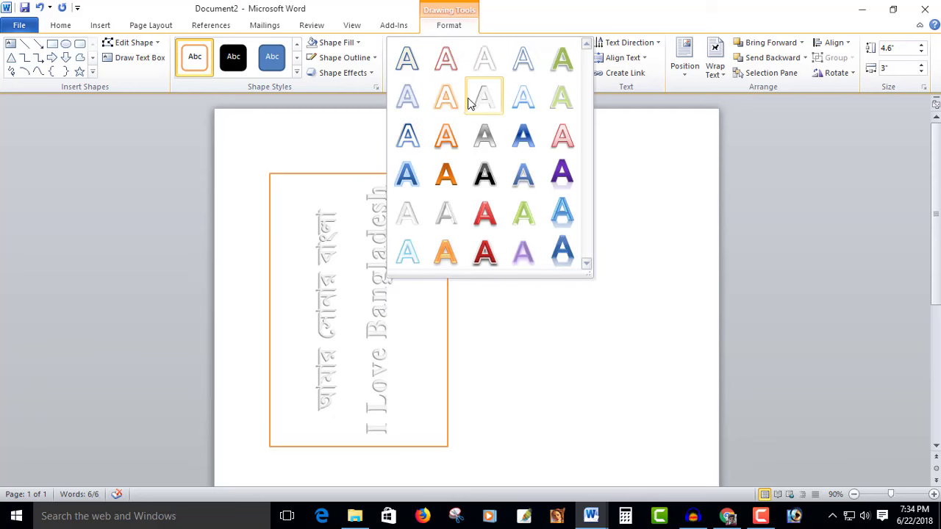
{"action": "left_click", "coordinate": [372, 59]}
{"action": "left_click", "coordinate": [377, 59]}
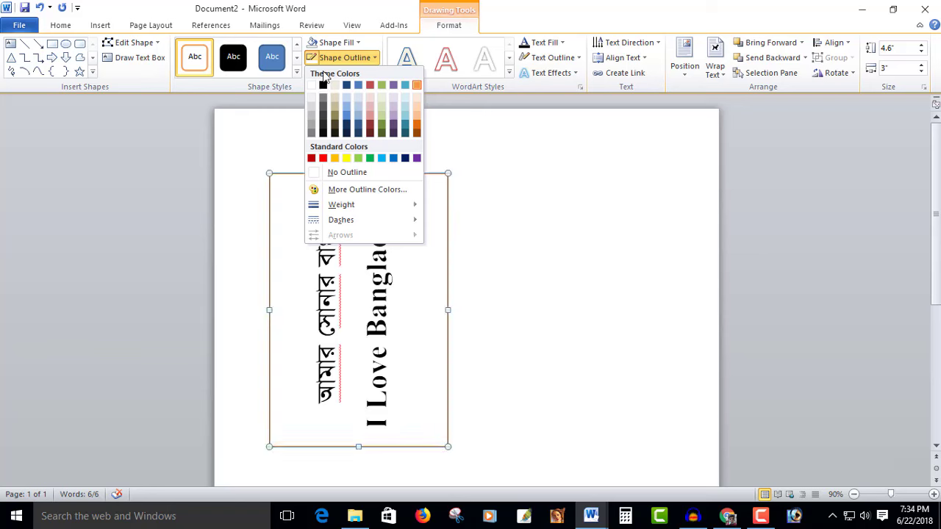
Step: Look through the text box's outline and fill colour choices
{"action": "left_click", "coordinate": [380, 58]}
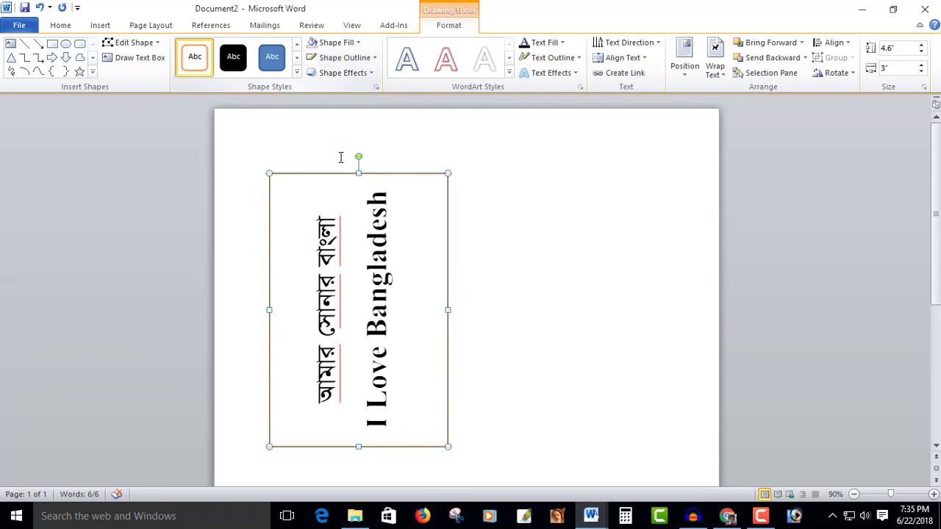
{"action": "left_click", "coordinate": [346, 57]}
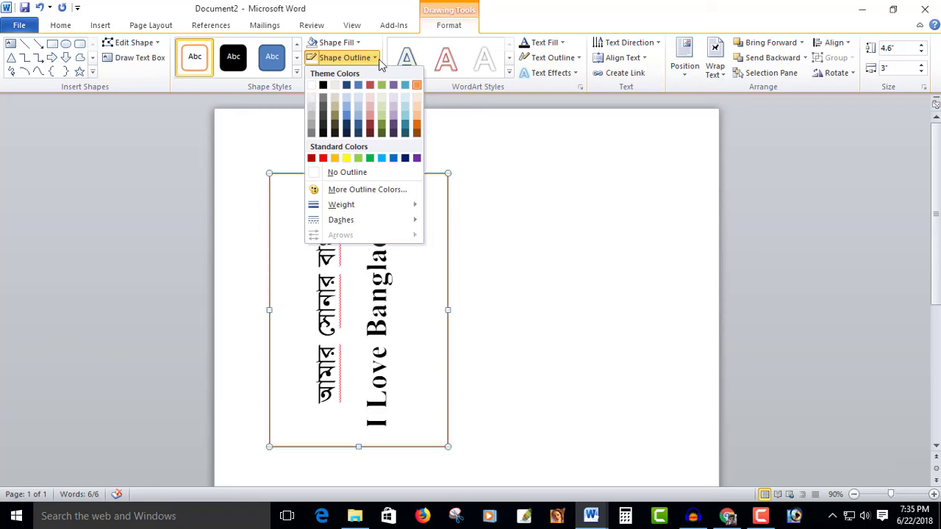
{"action": "left_click", "coordinate": [357, 42]}
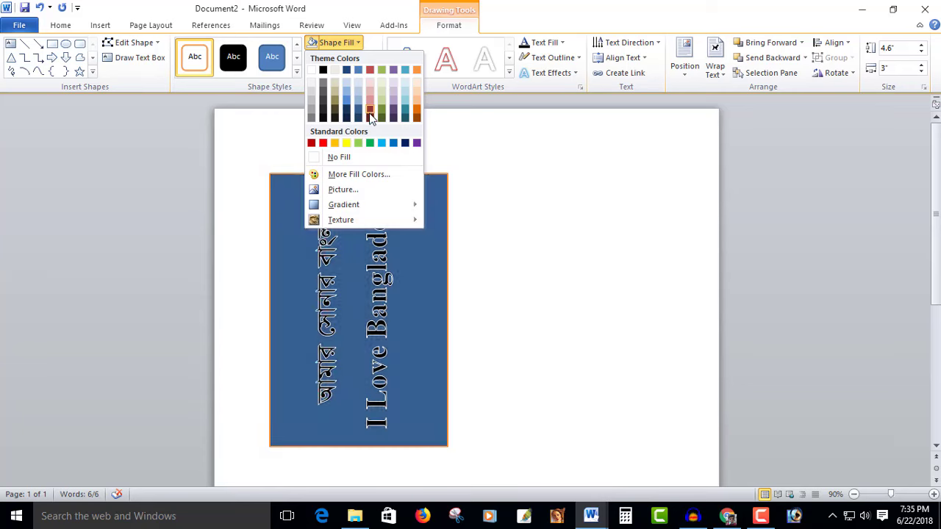
{"action": "left_click", "coordinate": [360, 45]}
Step: Add a reflection variation beneath the text box via Shape Effects
{"action": "left_click", "coordinate": [371, 75]}
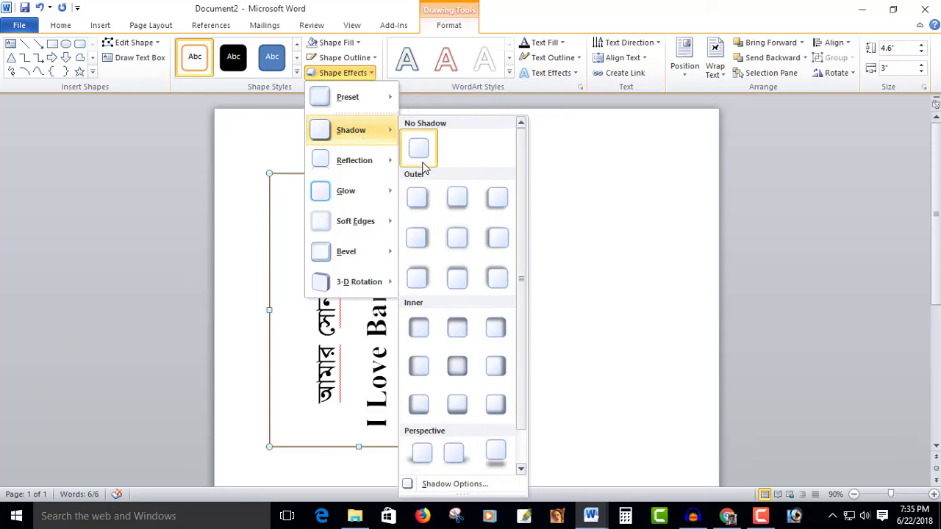
{"action": "mouse_move", "coordinate": [354, 161]}
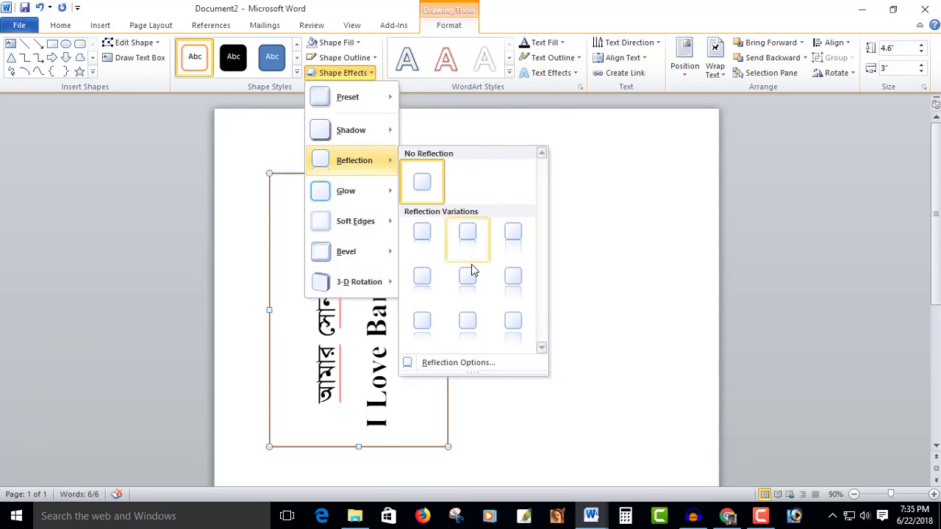
{"action": "left_click", "coordinate": [467, 276]}
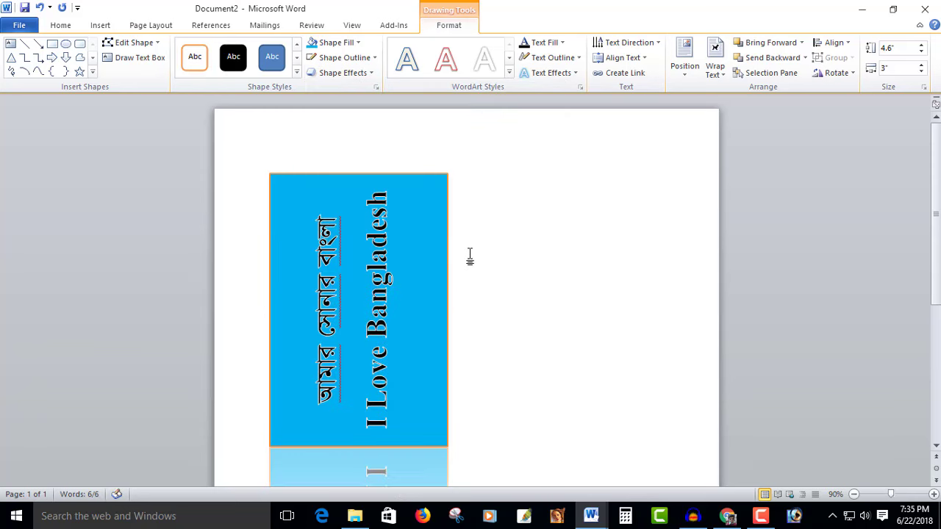
Step: Give the text box a bright blue fill, then insert the antelope photo from file
{"action": "left_click", "coordinate": [412, 214]}
{"action": "left_click", "coordinate": [414, 150]}
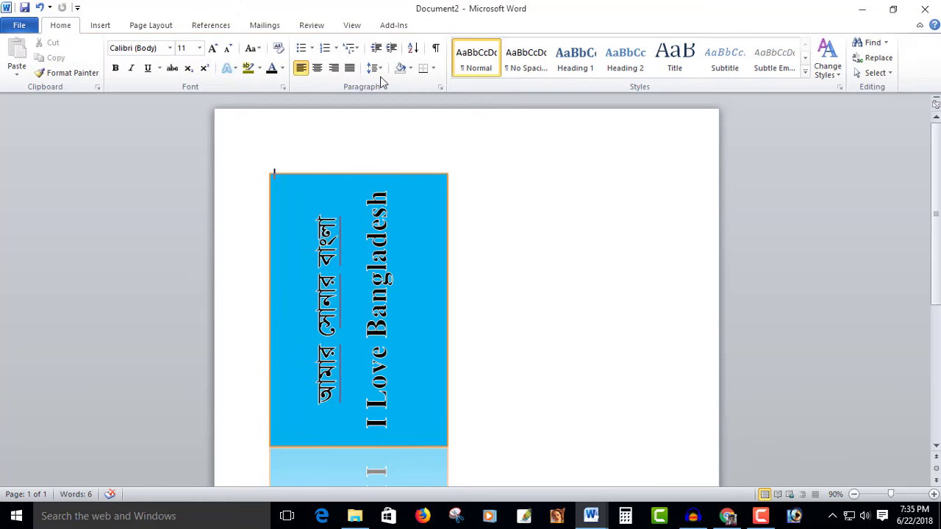
{"action": "left_click", "coordinate": [114, 25]}
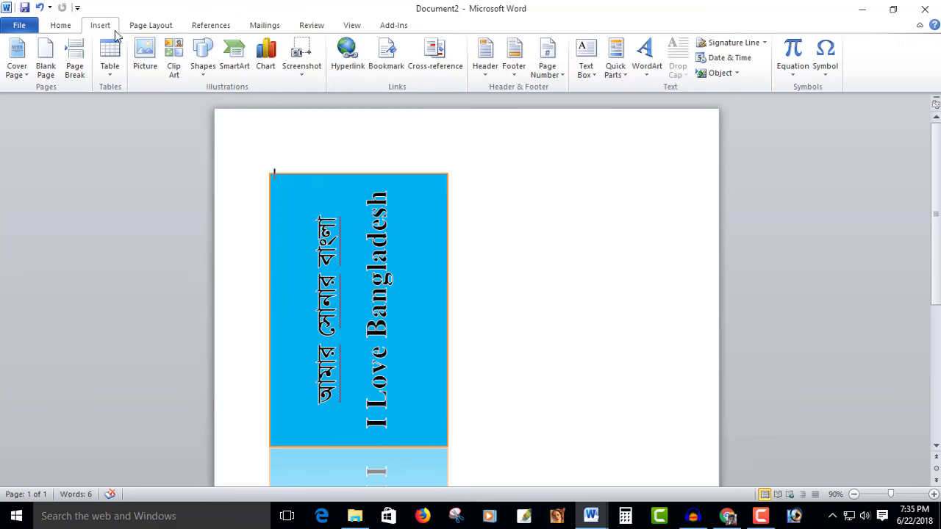
{"action": "left_click", "coordinate": [147, 65]}
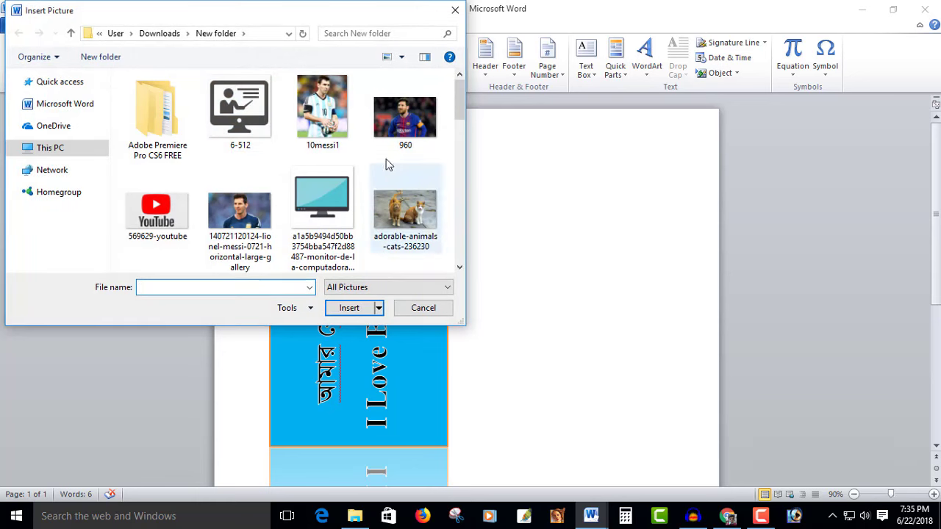
{"action": "left_click_drag", "start_coordinate": [463, 109], "coordinate": [465, 136]}
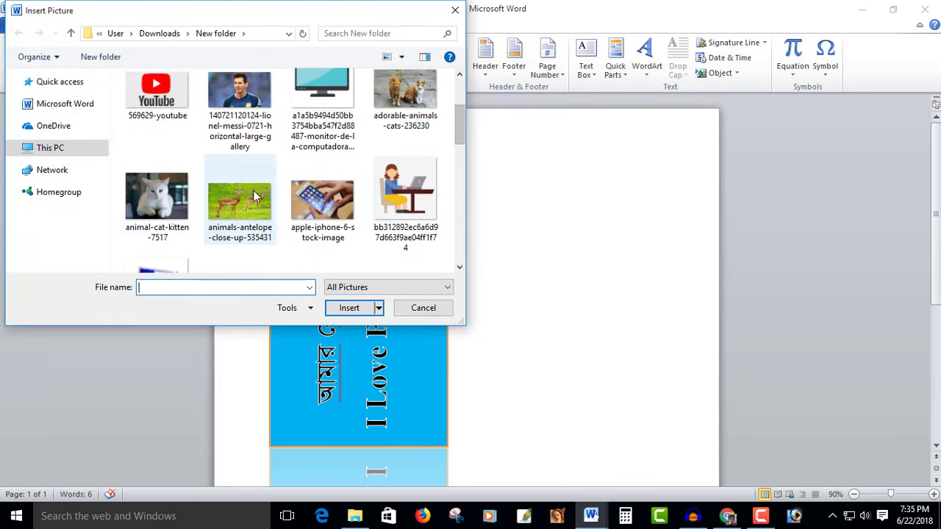
{"action": "left_click", "coordinate": [239, 200]}
{"action": "left_click", "coordinate": [348, 309]}
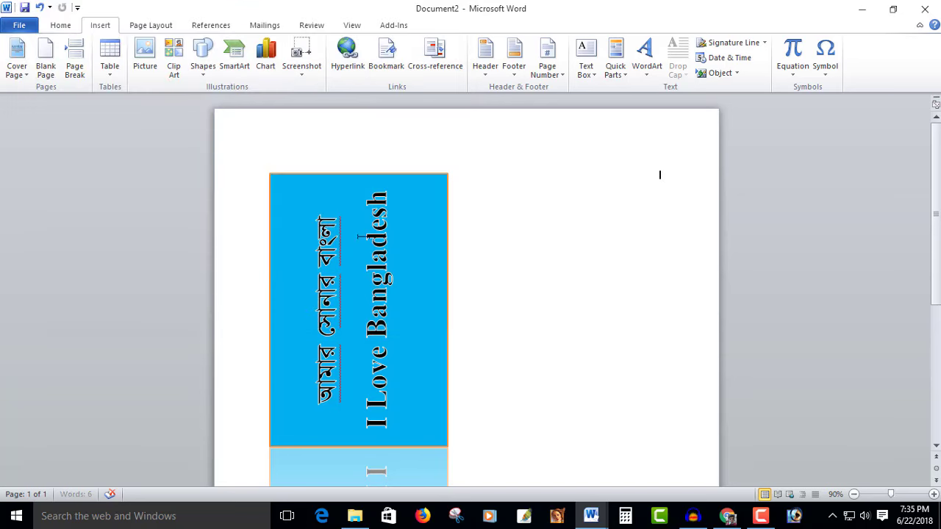
{"action": "left_click", "coordinate": [438, 248]}
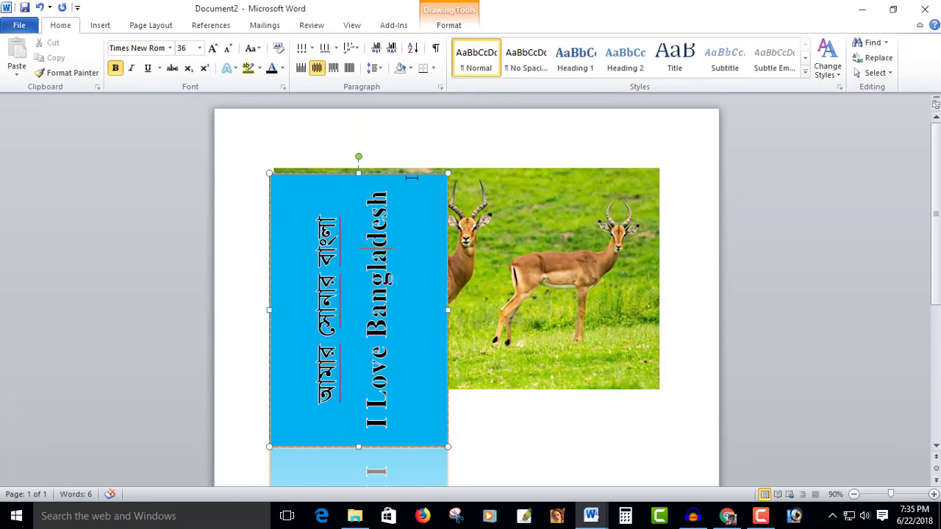
Step: Set the text box's Shape Fill to white and its Shape Outline to white
{"action": "left_click", "coordinate": [100, 25]}
{"action": "left_click", "coordinate": [359, 42]}
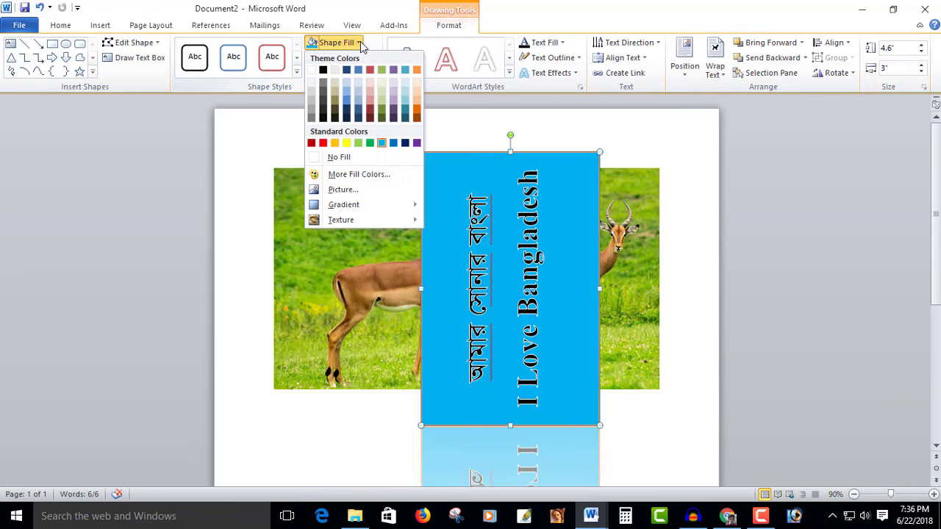
{"action": "left_click", "coordinate": [311, 70]}
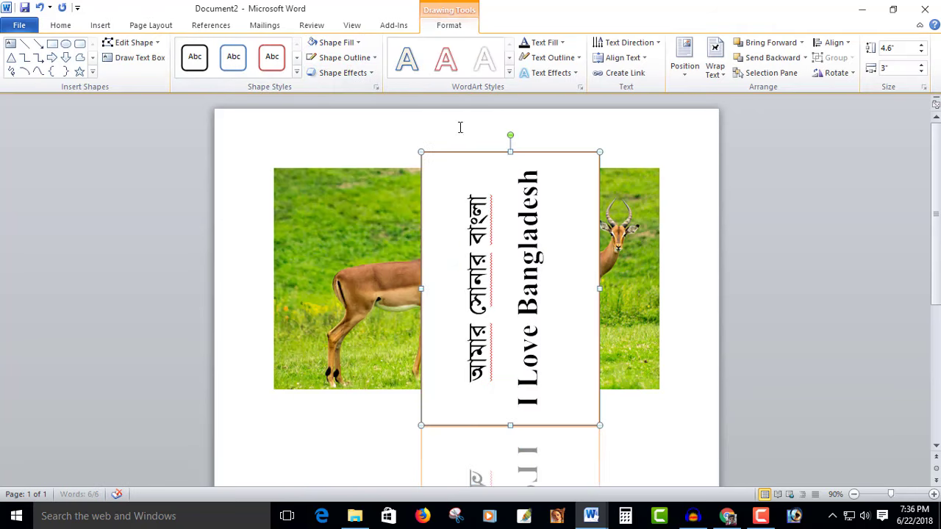
{"action": "left_click", "coordinate": [375, 58]}
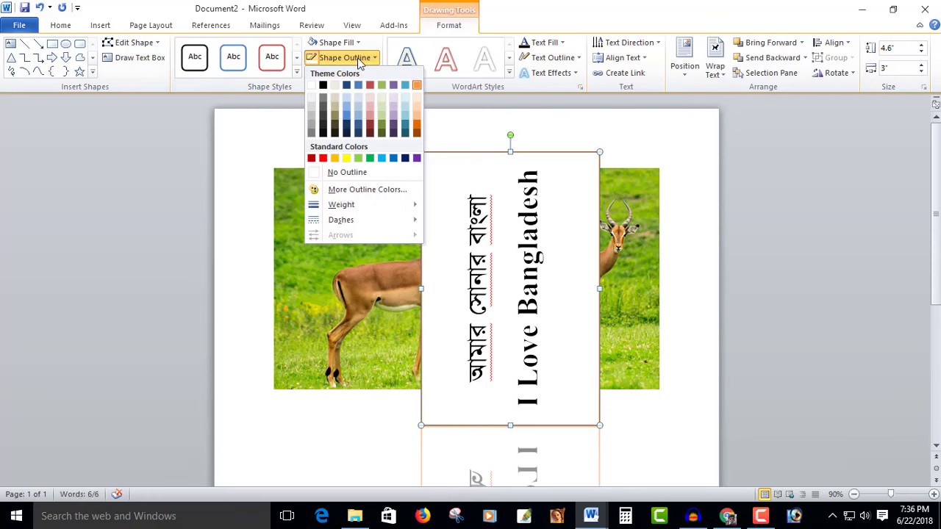
{"action": "left_click", "coordinate": [312, 85]}
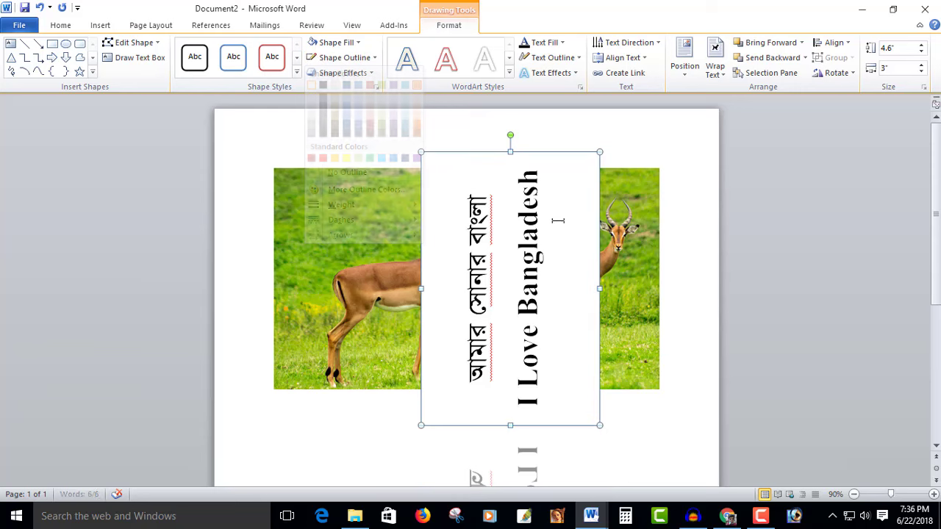
{"action": "left_click", "coordinate": [562, 163]}
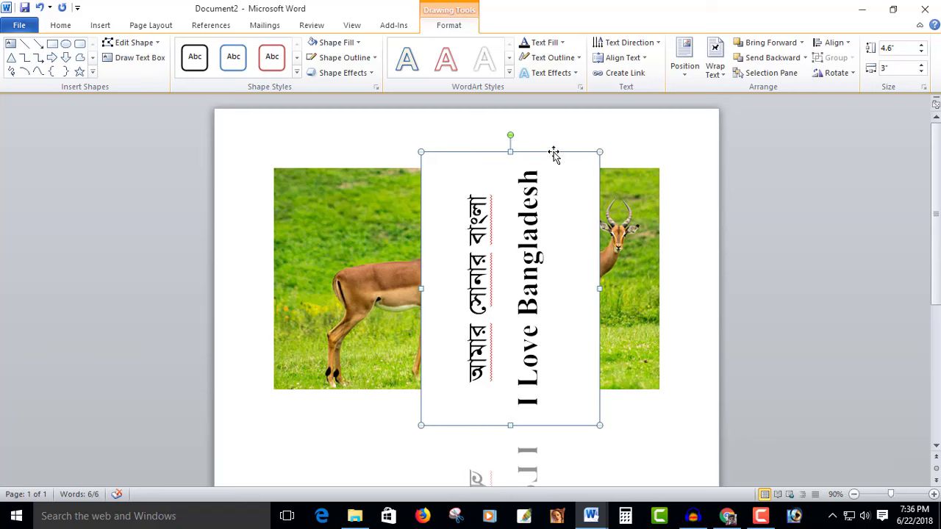
Step: Set the text box to No fill in Format Shape so the antelope photo shows through
{"action": "right_click", "coordinate": [554, 151]}
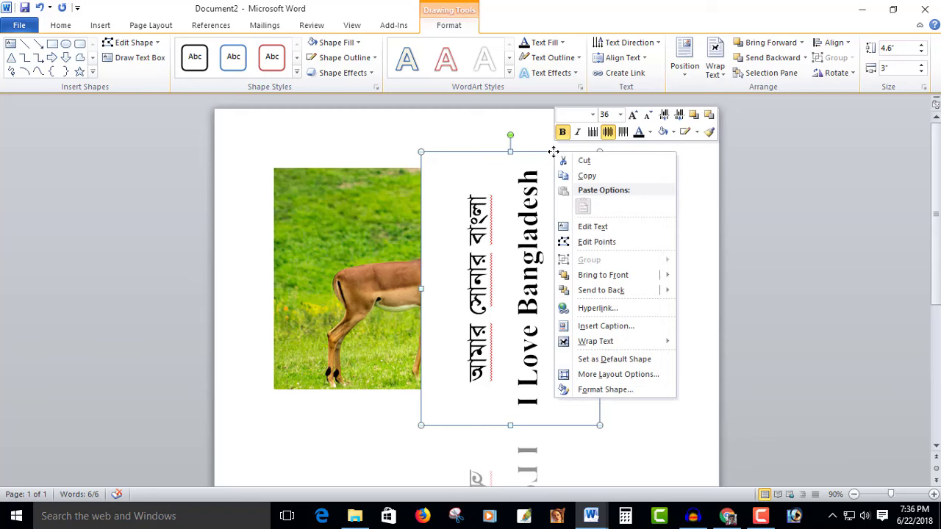
{"action": "left_click", "coordinate": [616, 390]}
{"action": "left_click_drag", "start_coordinate": [374, 145], "coordinate": [766, 135]}
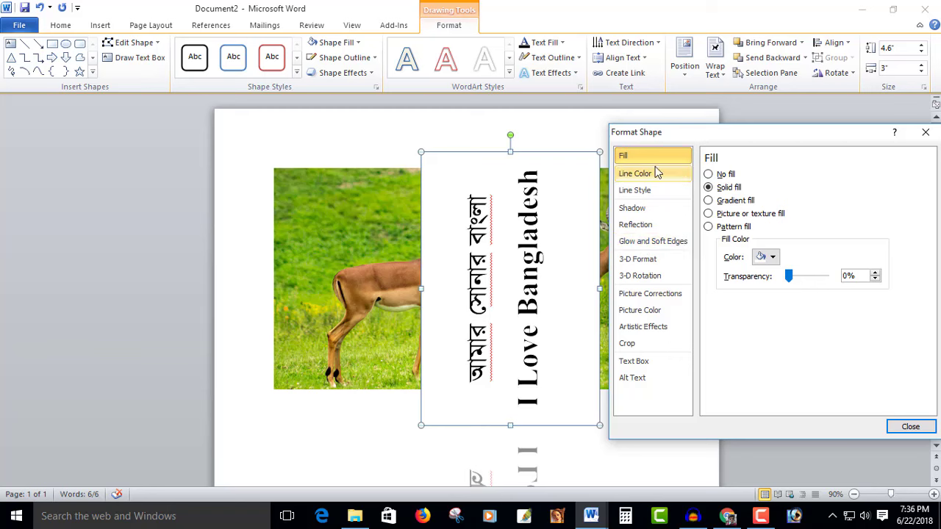
{"action": "left_click", "coordinate": [708, 174]}
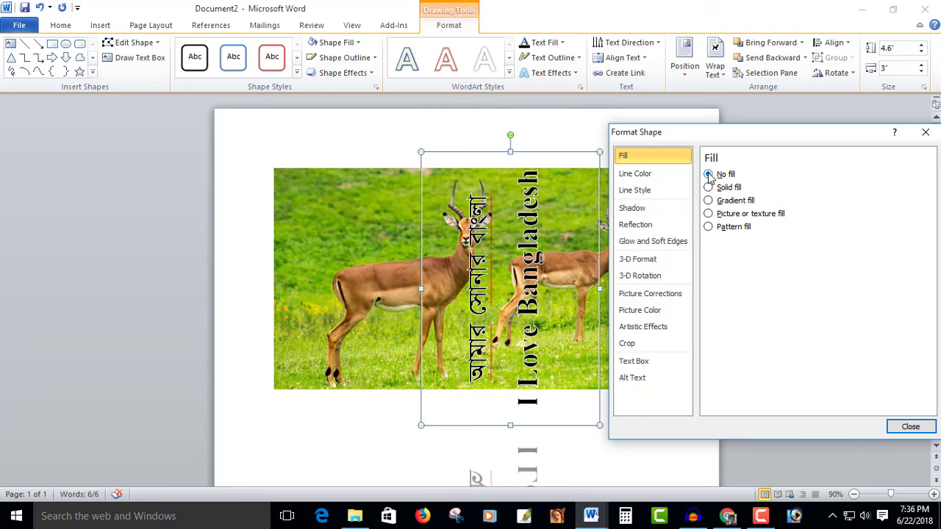
{"action": "left_click_drag", "start_coordinate": [698, 133], "coordinate": [623, 120]}
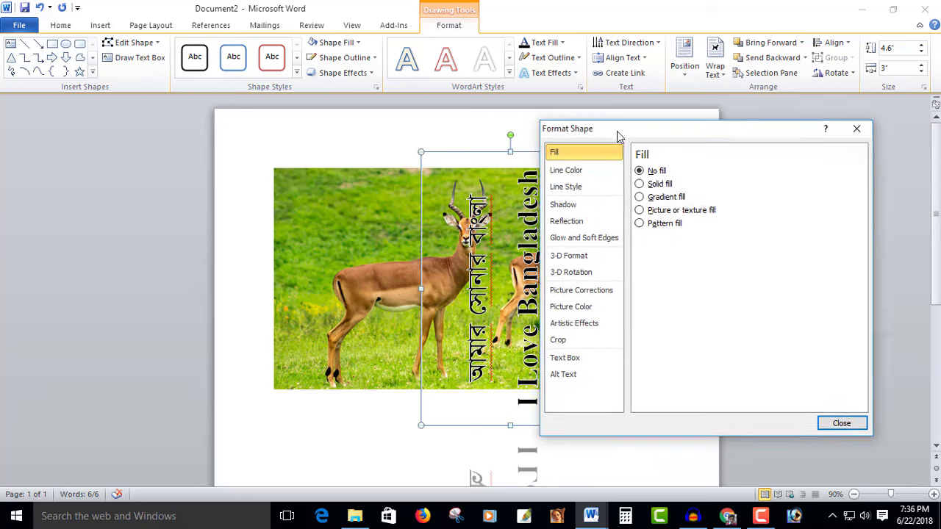
Step: Shrink the text box to 4 by 2.52 inches so the lines wrap
{"action": "left_click", "coordinate": [834, 416]}
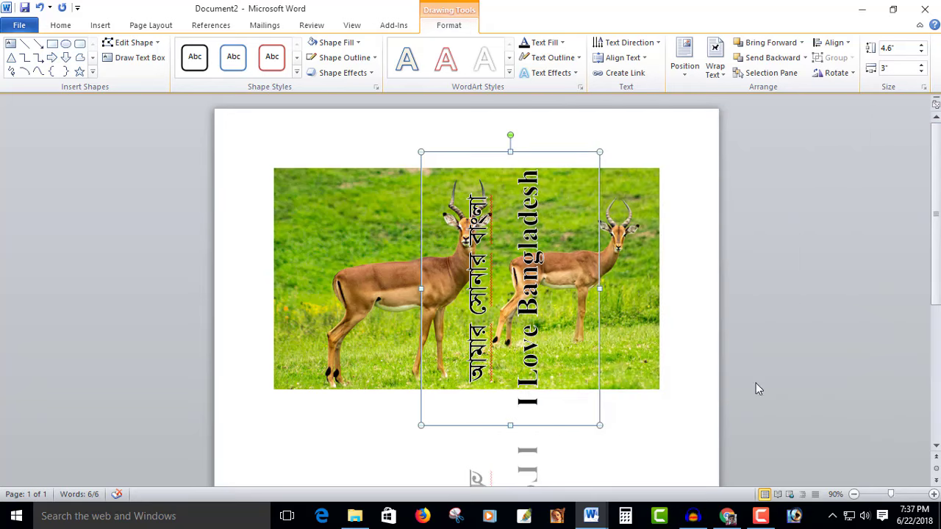
{"action": "left_click_drag", "start_coordinate": [593, 420], "coordinate": [572, 387]}
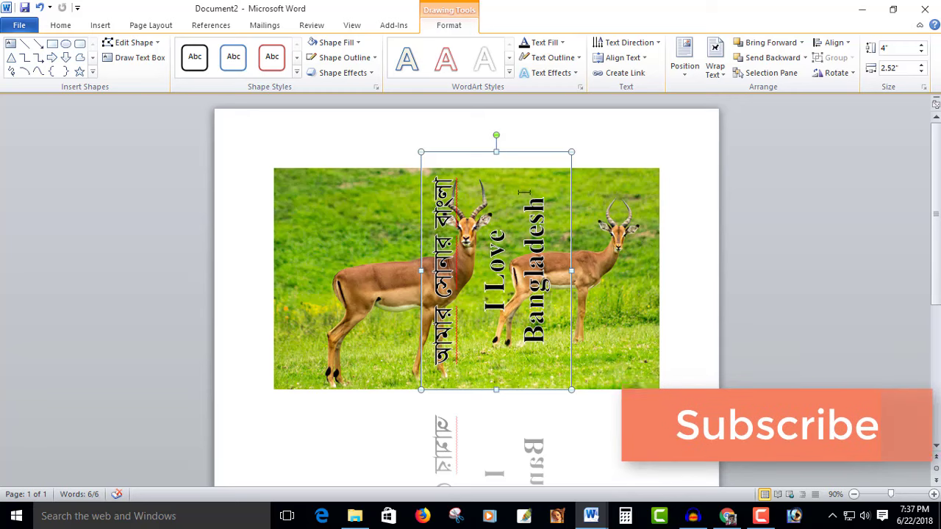
{"action": "left_click", "coordinate": [494, 164]}
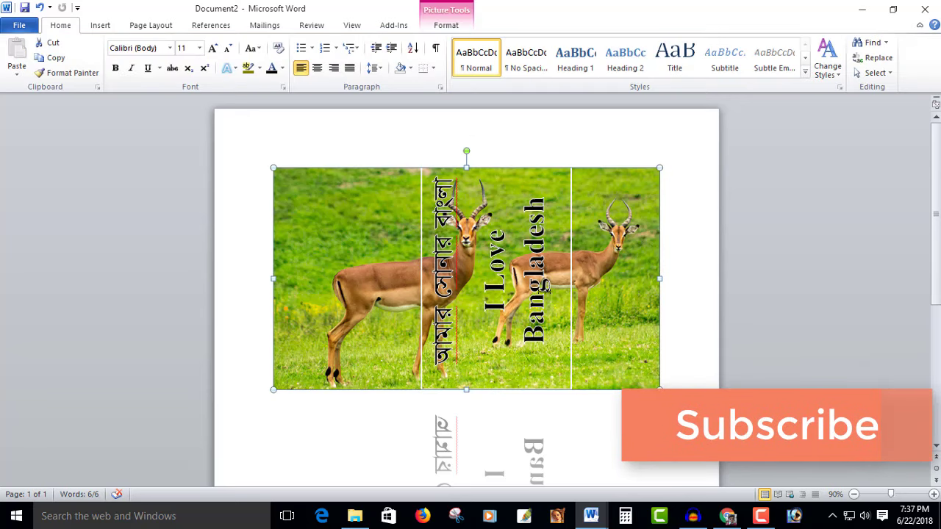
{"action": "left_click", "coordinate": [508, 278]}
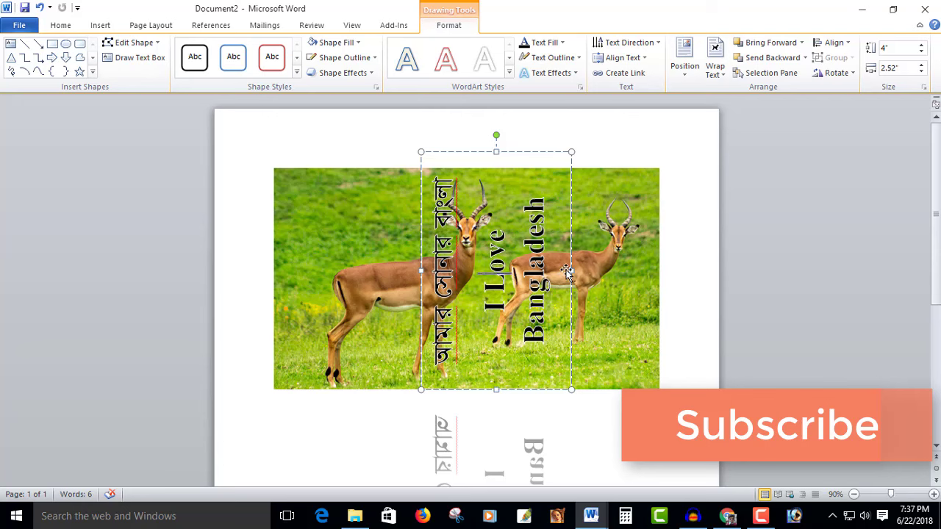
Step: Remove the text box outline and rotate the box about 15° clockwise
{"action": "left_click", "coordinate": [345, 57]}
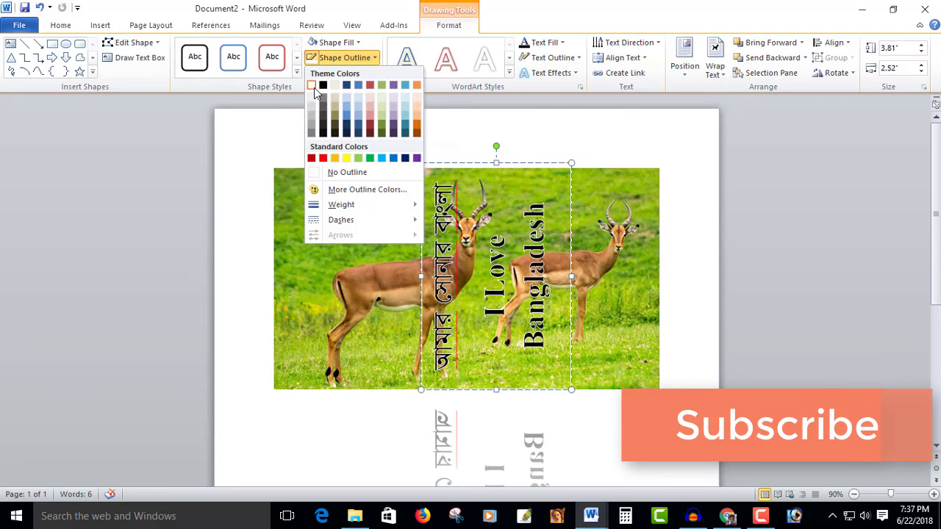
{"action": "left_click", "coordinate": [324, 172]}
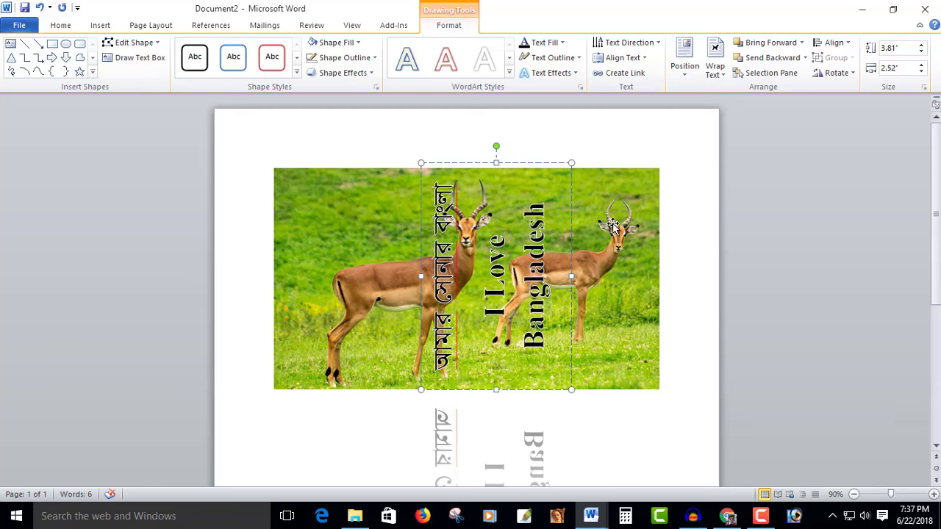
{"action": "left_click", "coordinate": [495, 144]}
{"action": "mouse_move", "coordinate": [495, 142]}
{"action": "left_mouse_down"}
{"action": "mouse_move", "coordinate": [522, 140]}
{"action": "mouse_move", "coordinate": [540, 152]}
{"action": "left_mouse_up"}
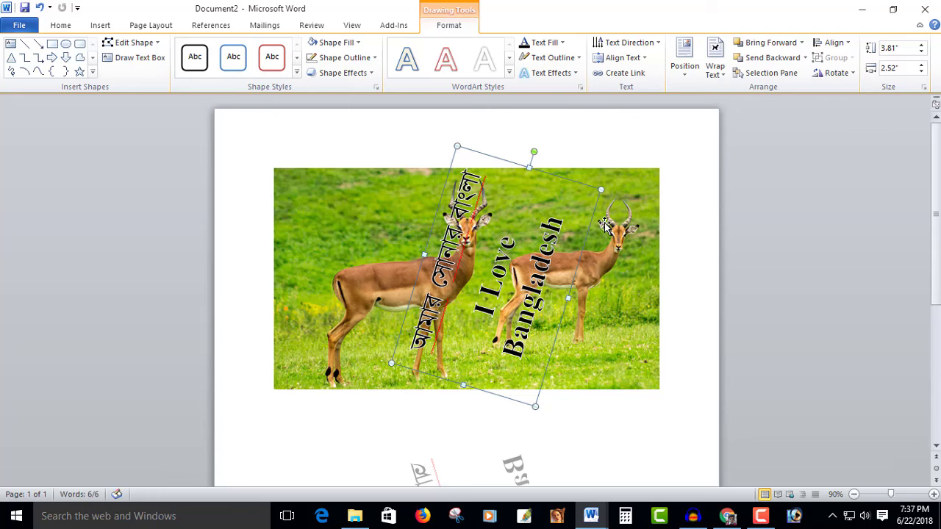
Step: Deselect the text box to view the tilted, borderless text over the antelope photo
{"action": "left_click", "coordinate": [593, 159]}
{"action": "left_click", "coordinate": [602, 224]}
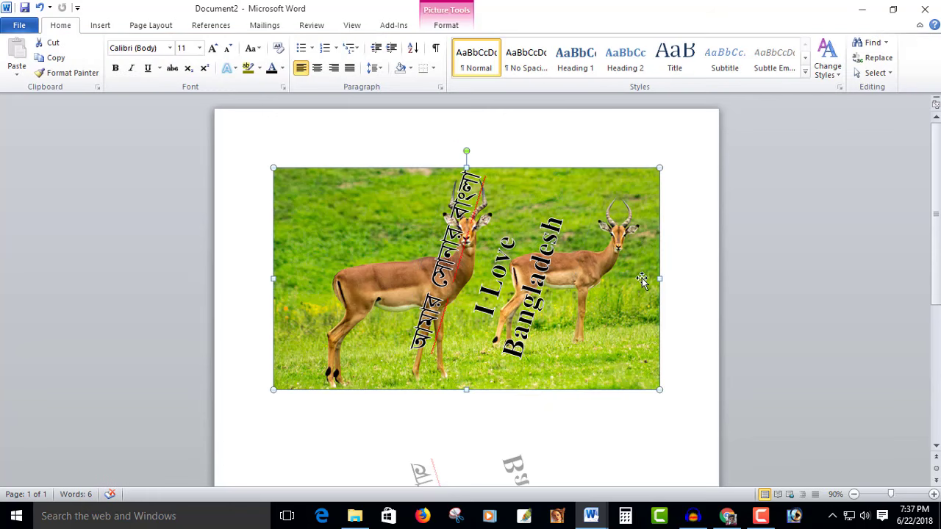